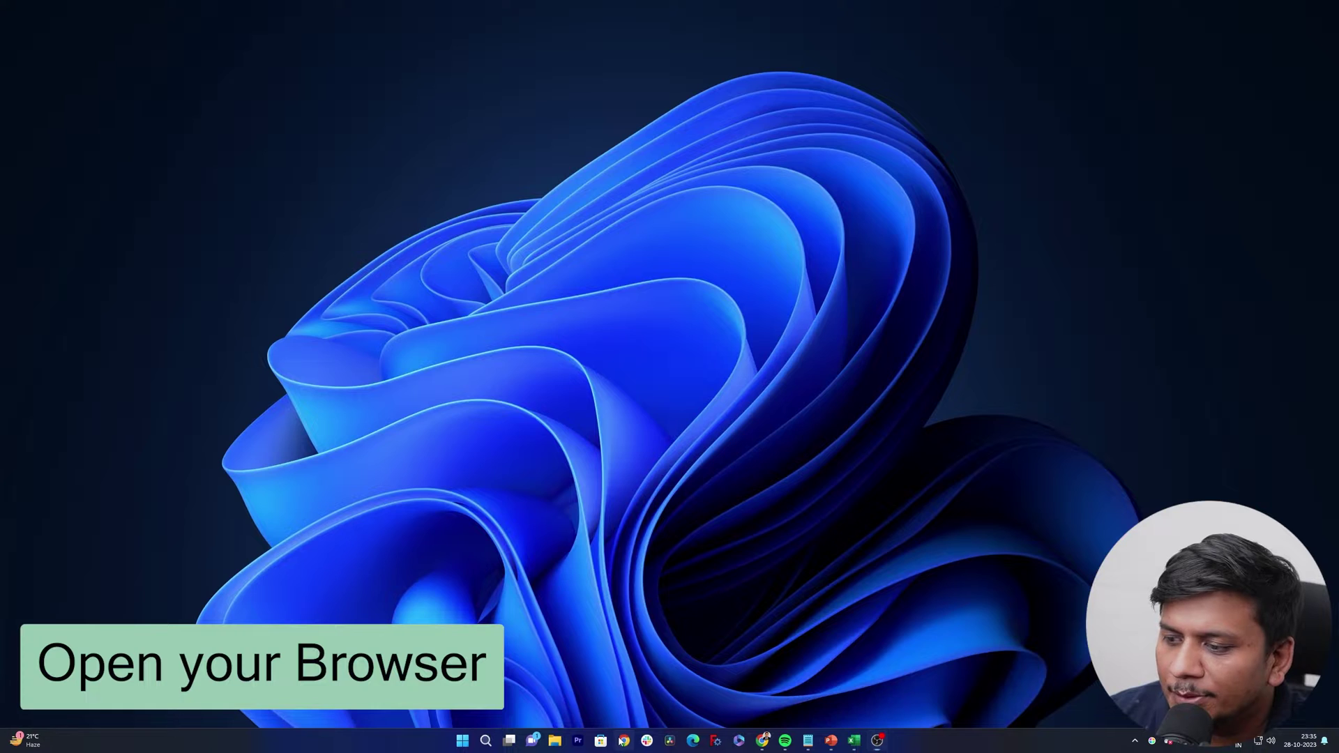
Open Chrome with a profile, maximize it, and confirm GPT-4 Advanced Data Analysis is selected.
click(624, 740)
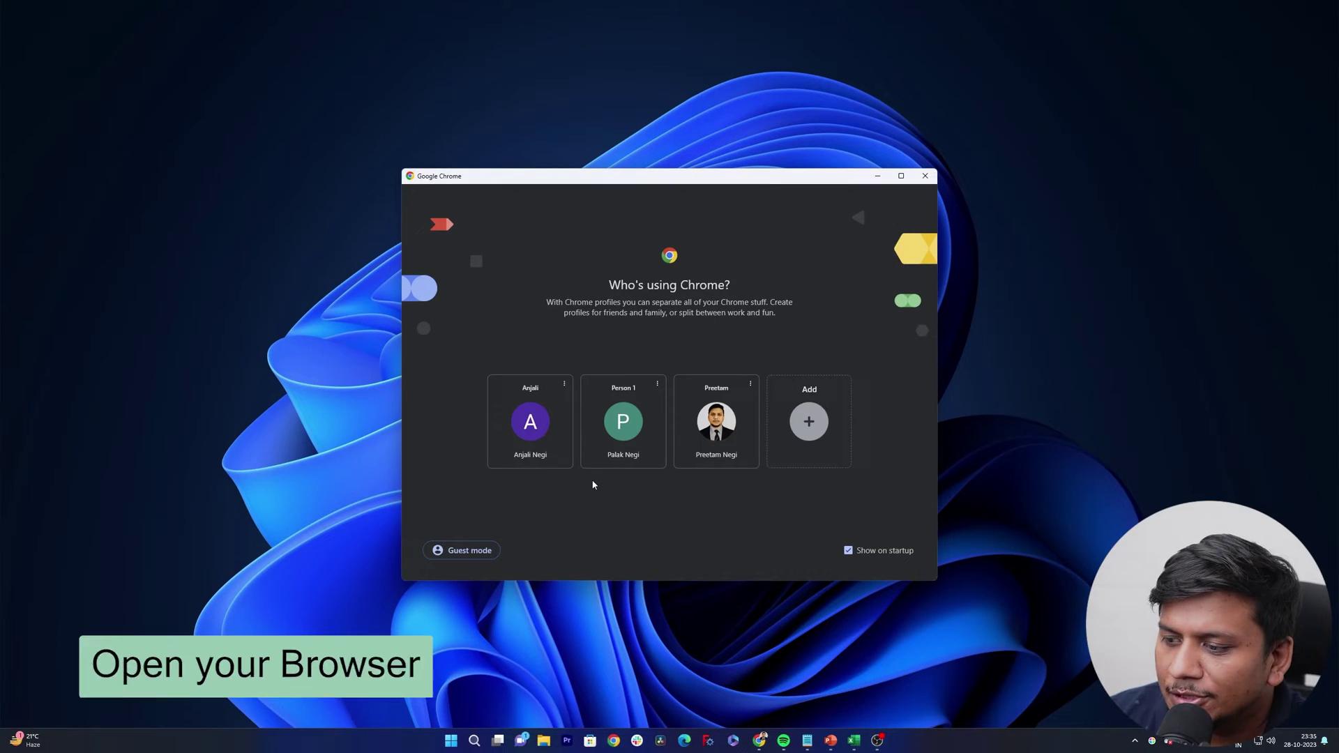
click(718, 429)
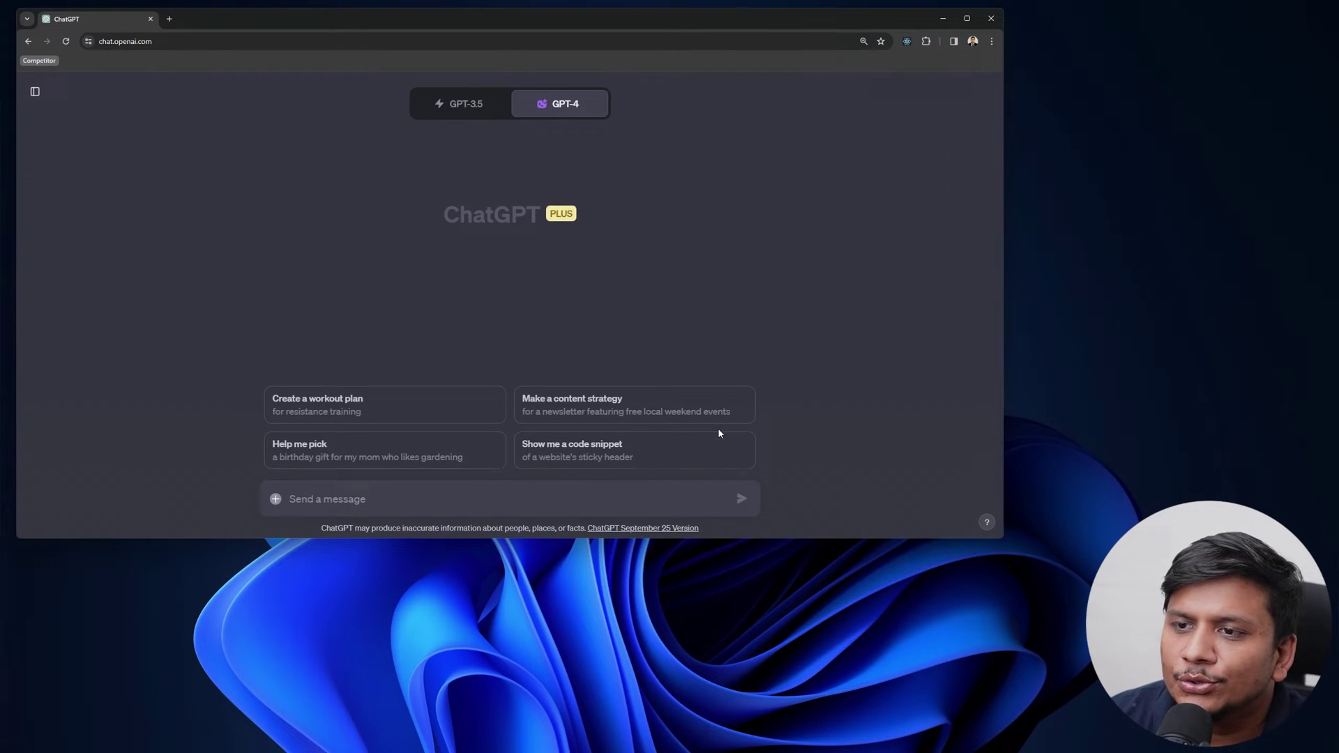
double_click(553, 13)
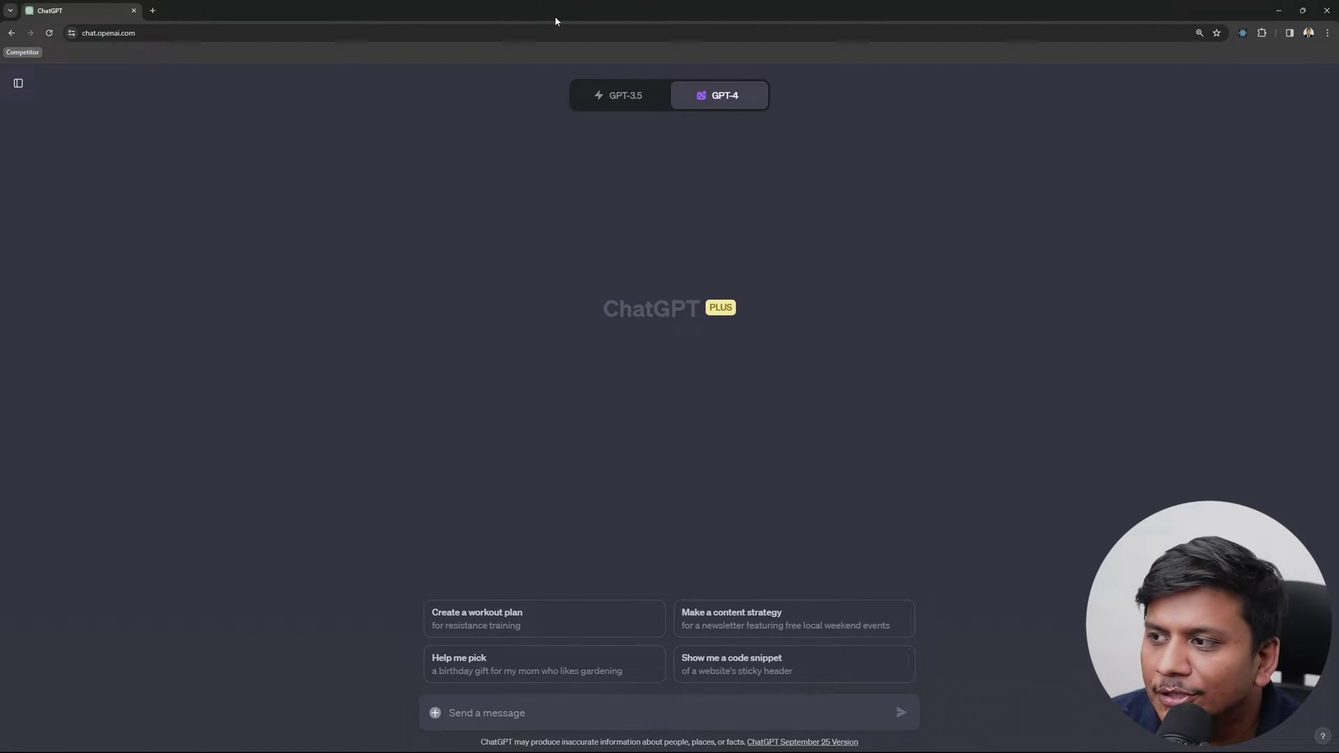
click(719, 97)
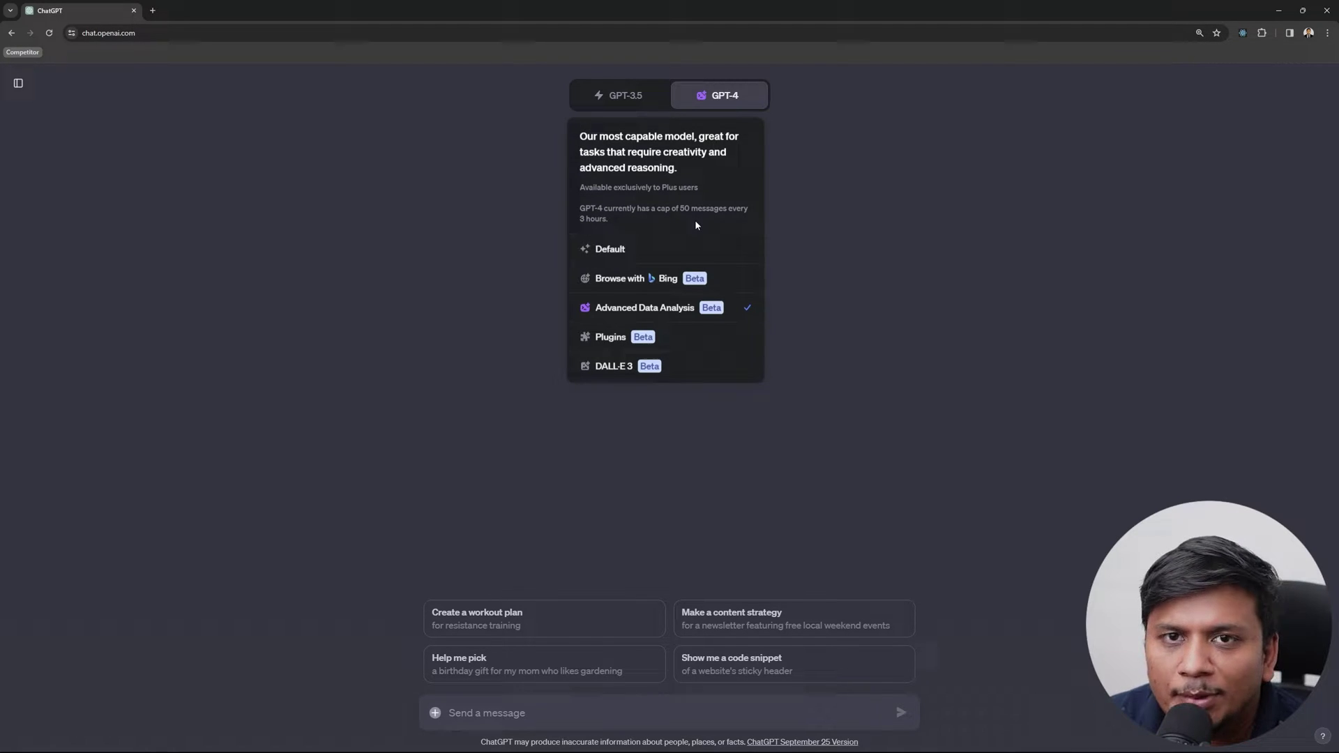
click(682, 302)
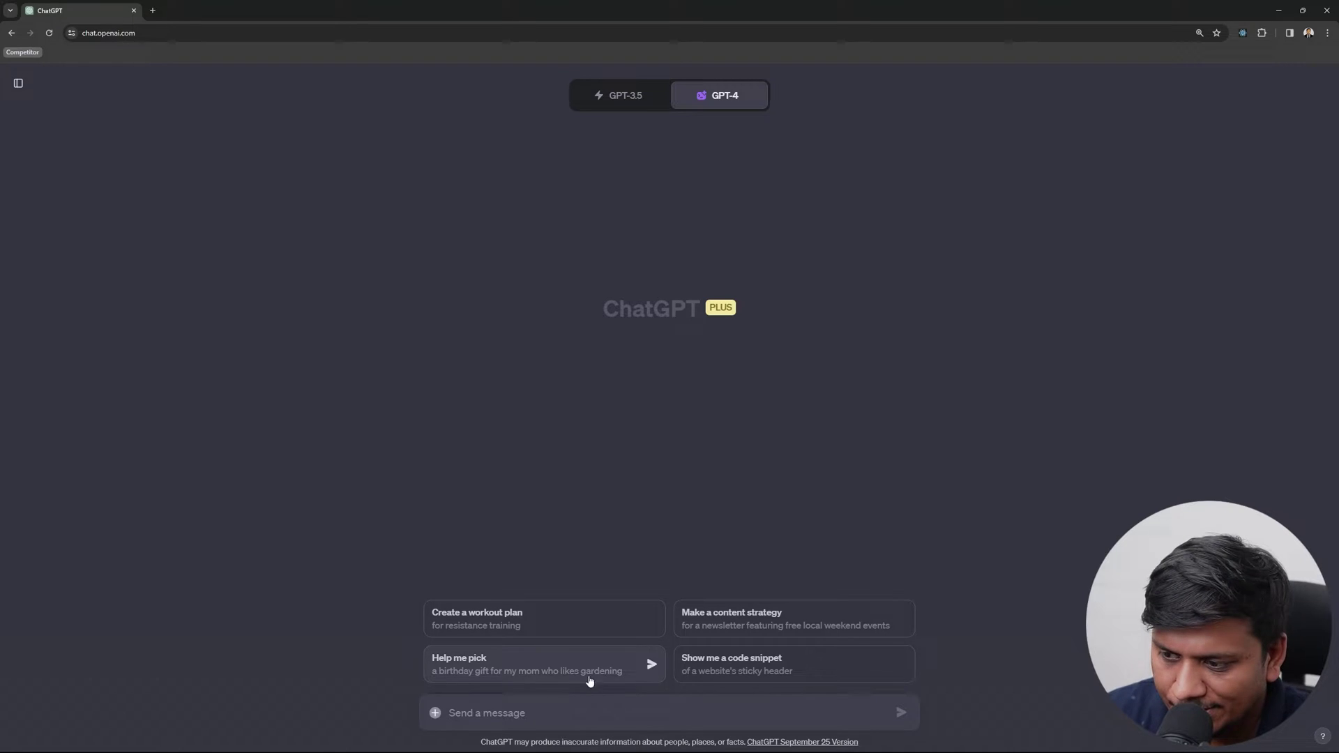
Dictate the prompt for 100 electronics sales rows with serial number, salesperson, product, cost price.
key(super+h)
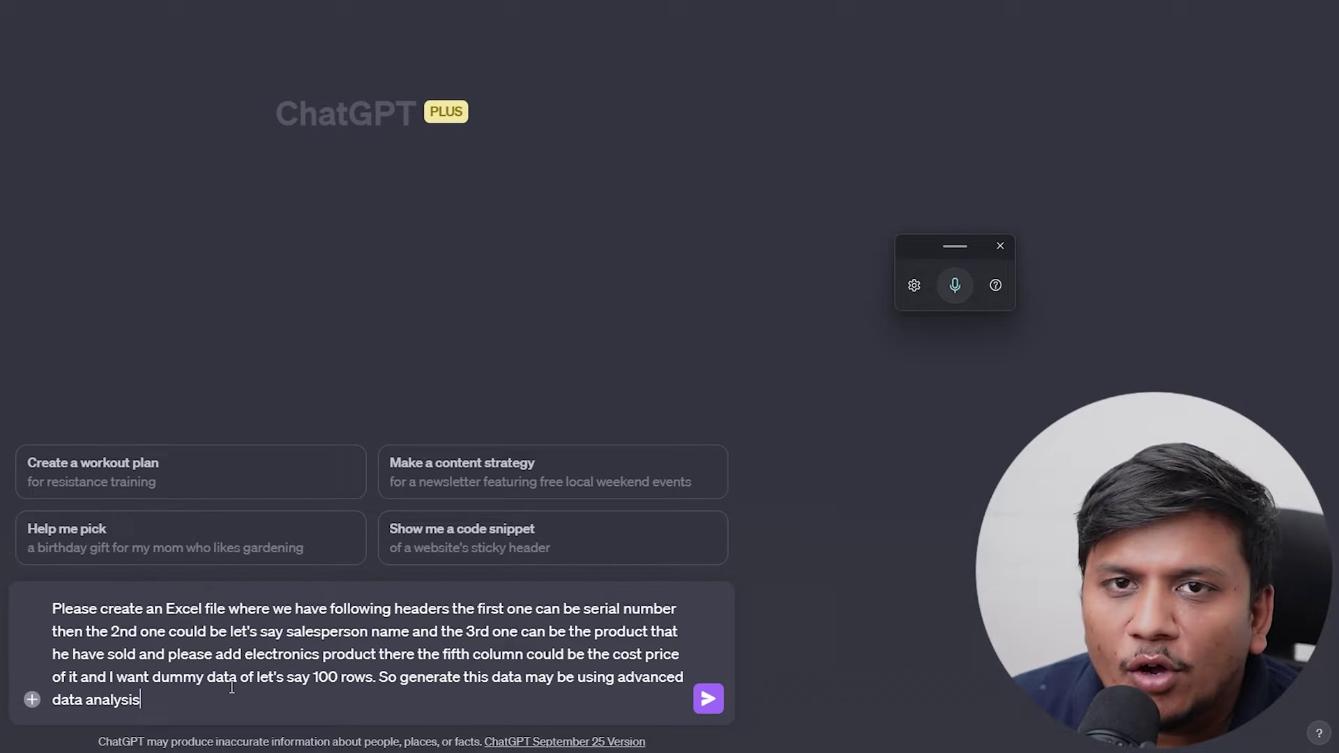
Send the request and highlight the plan steps about salesperson names and electronics products.
click(708, 699)
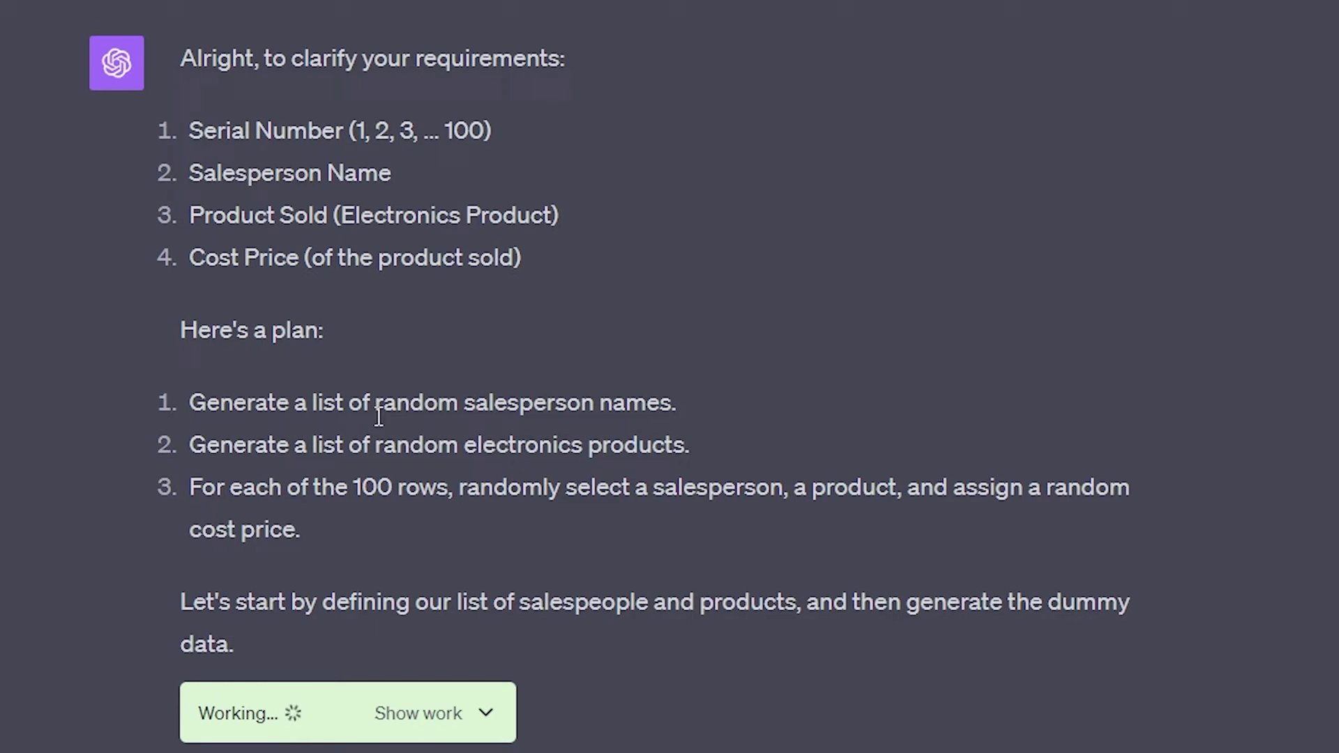
drag(234, 406, 656, 416)
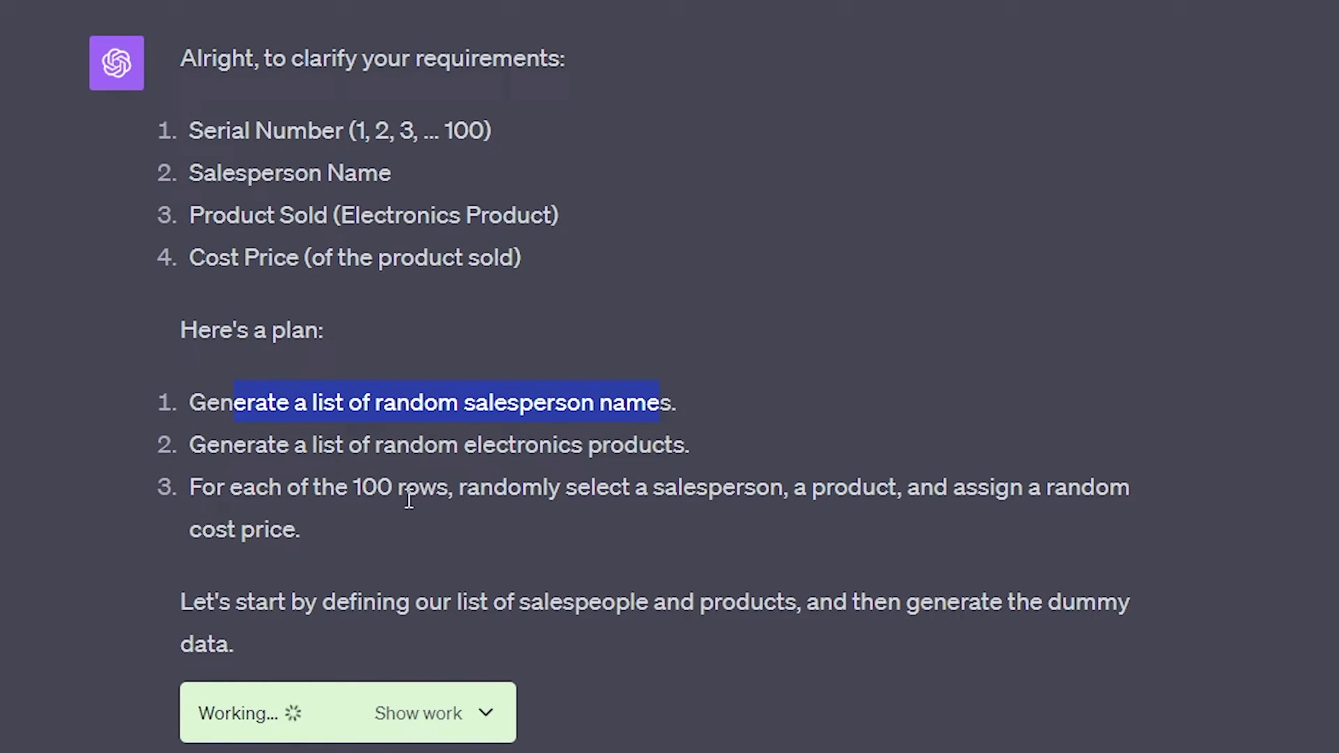
drag(242, 448, 479, 457)
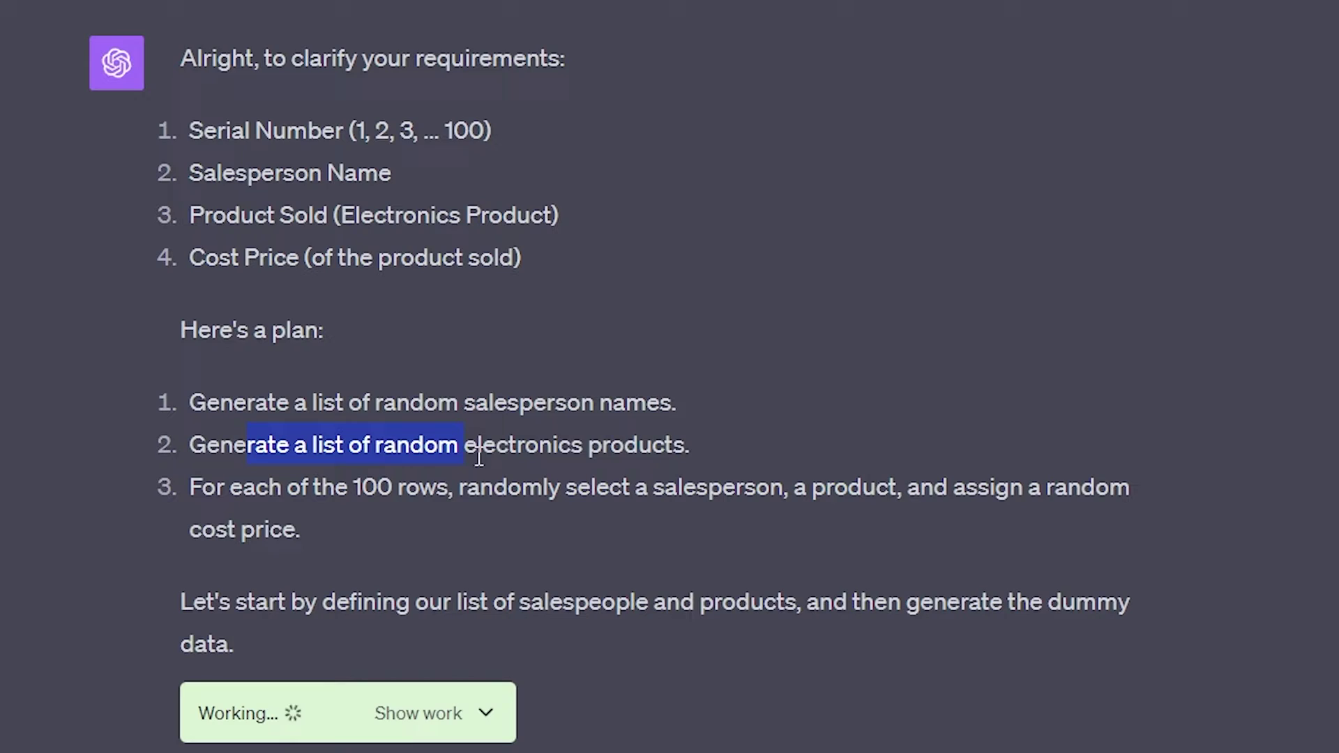
click(613, 457)
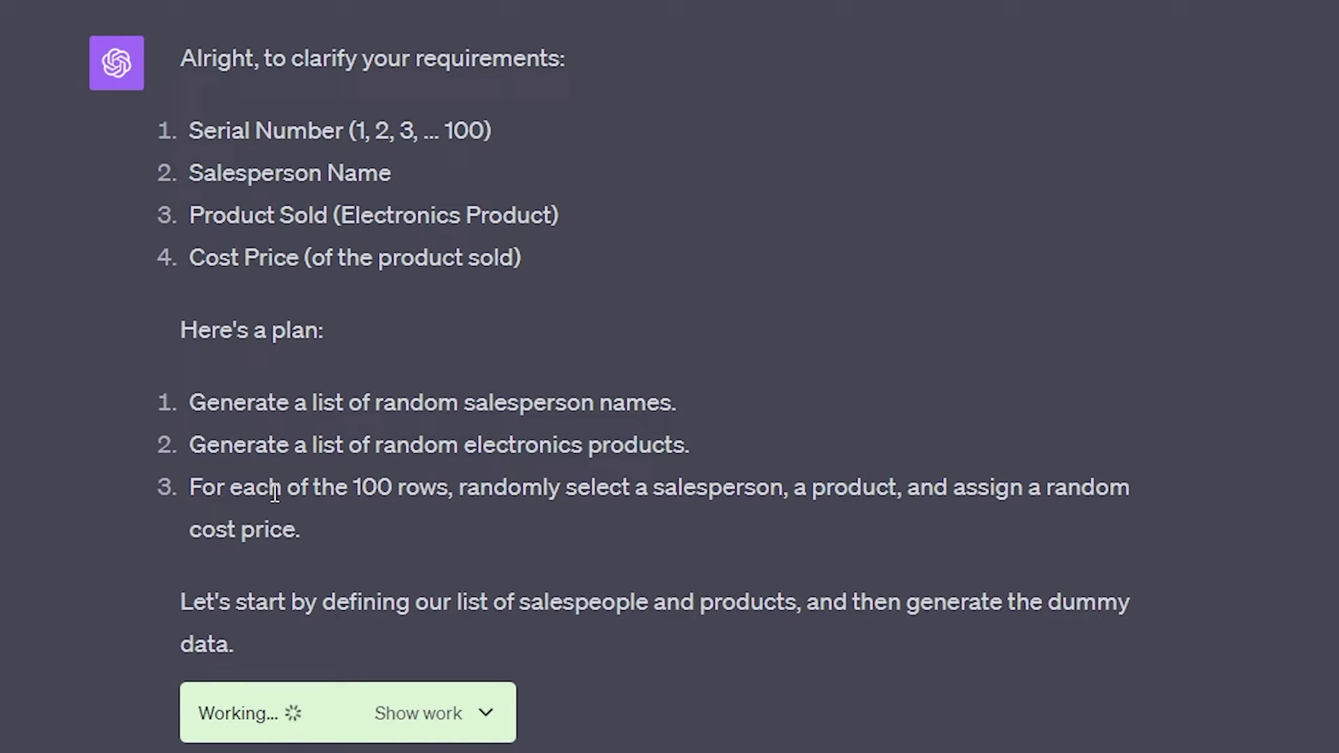
Highlight the 100-row random selection step and reveal the code behind the generation.
drag(231, 490, 460, 491)
drag(544, 490, 1115, 492)
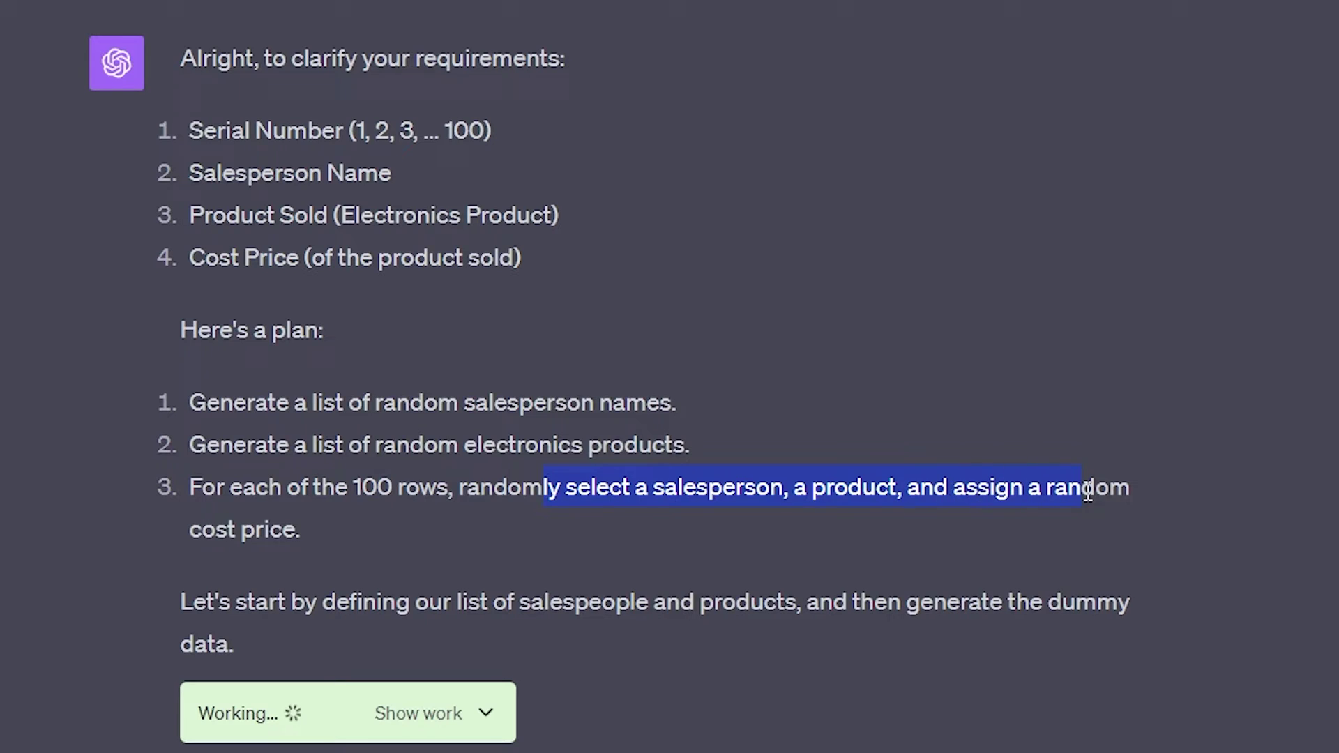
click(256, 536)
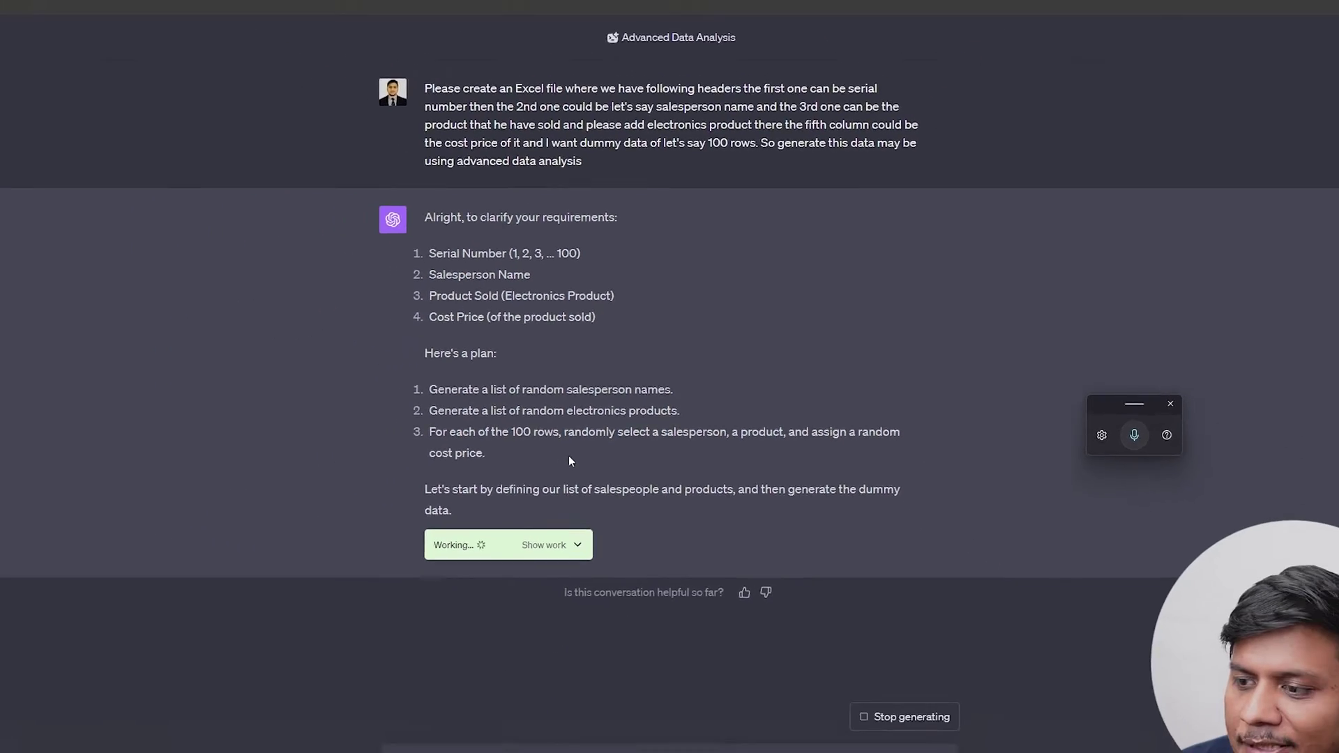
click(563, 339)
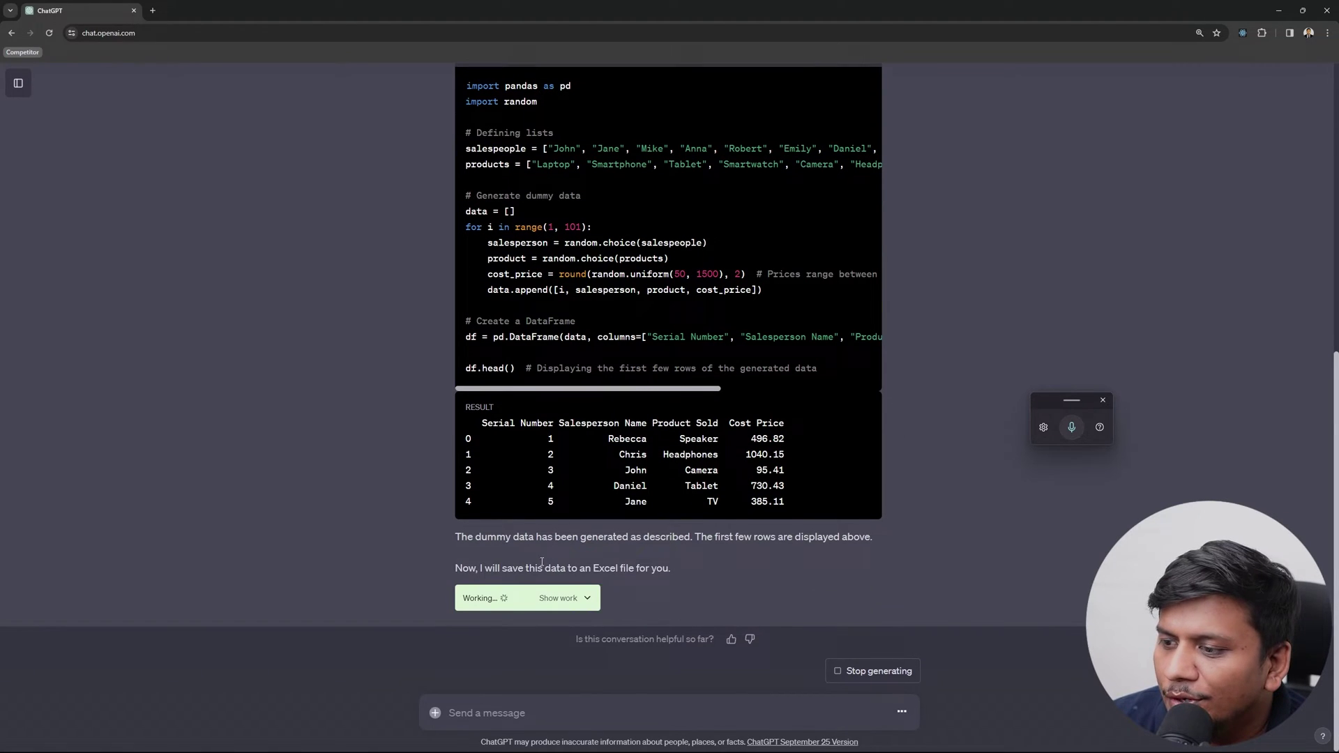
click(589, 599)
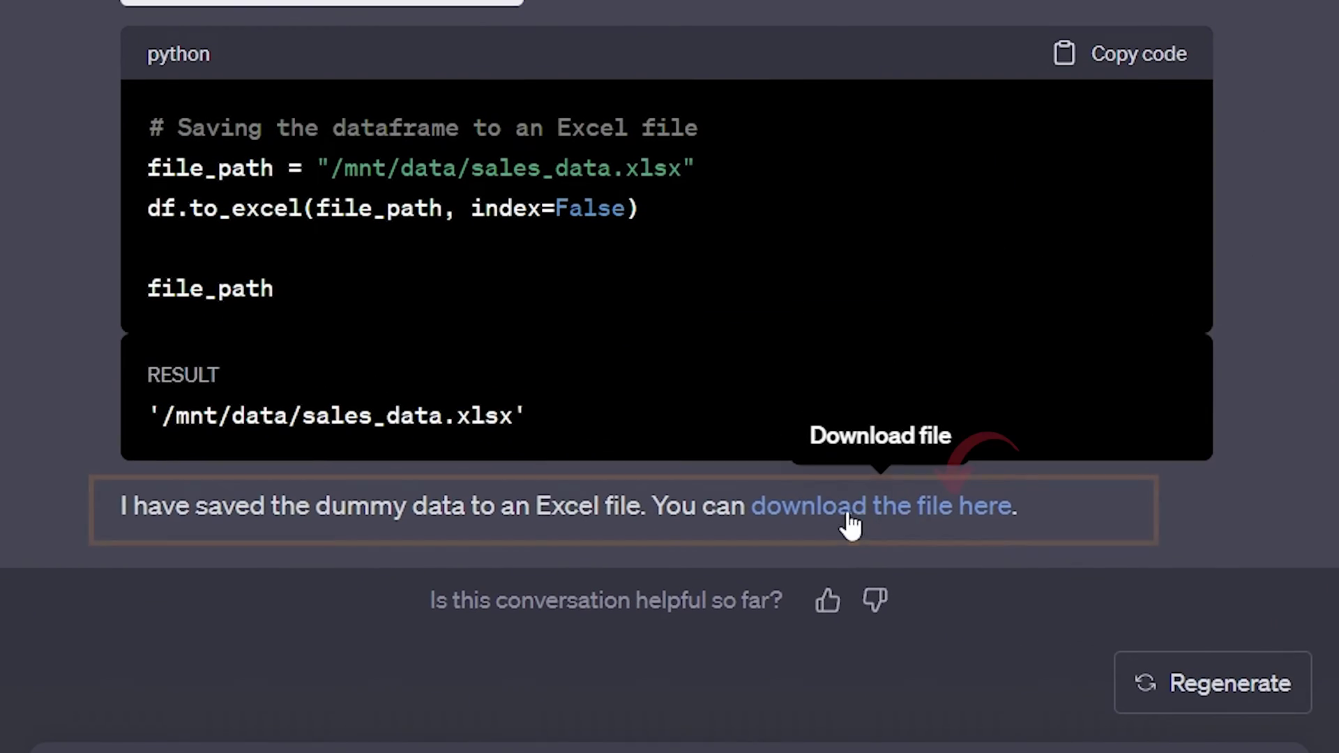
Download sales_data.xlsx, open it in Excel, and AutoFit the Salesperson Name and Product Sold columns.
click(902, 512)
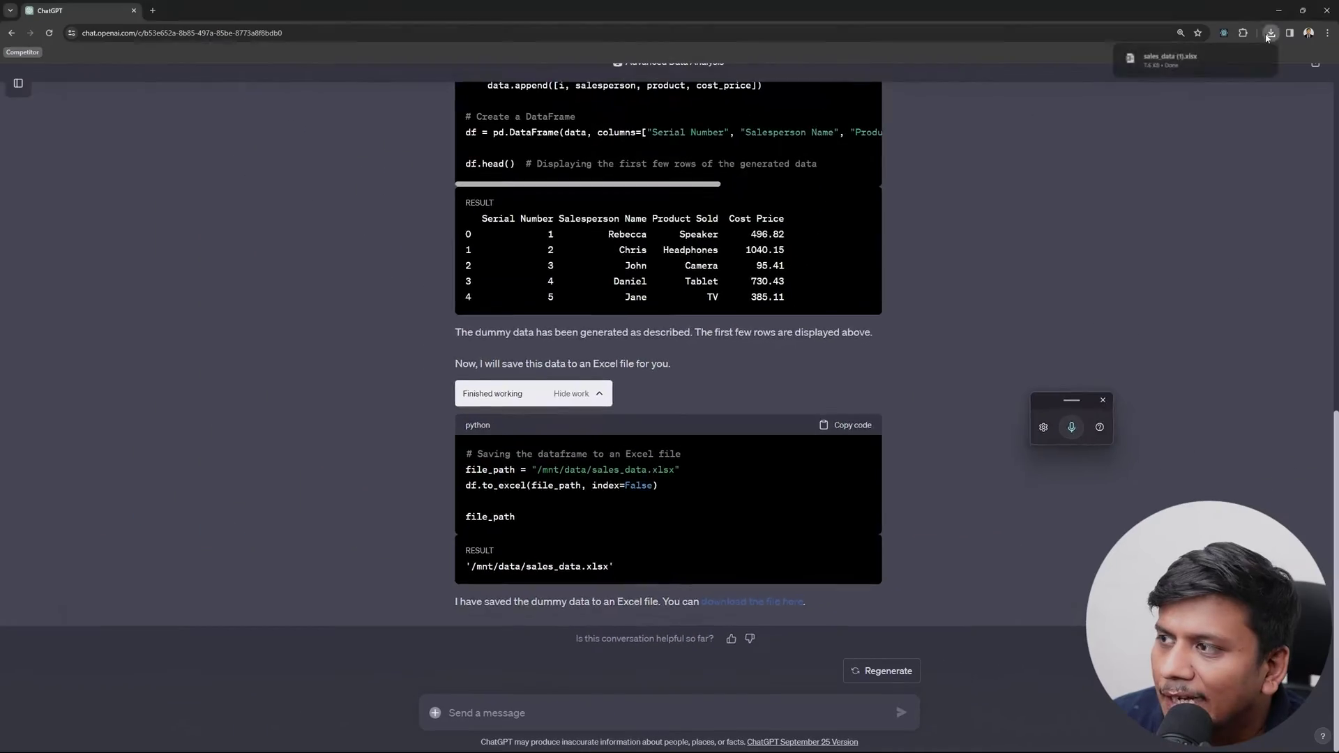
click(1170, 57)
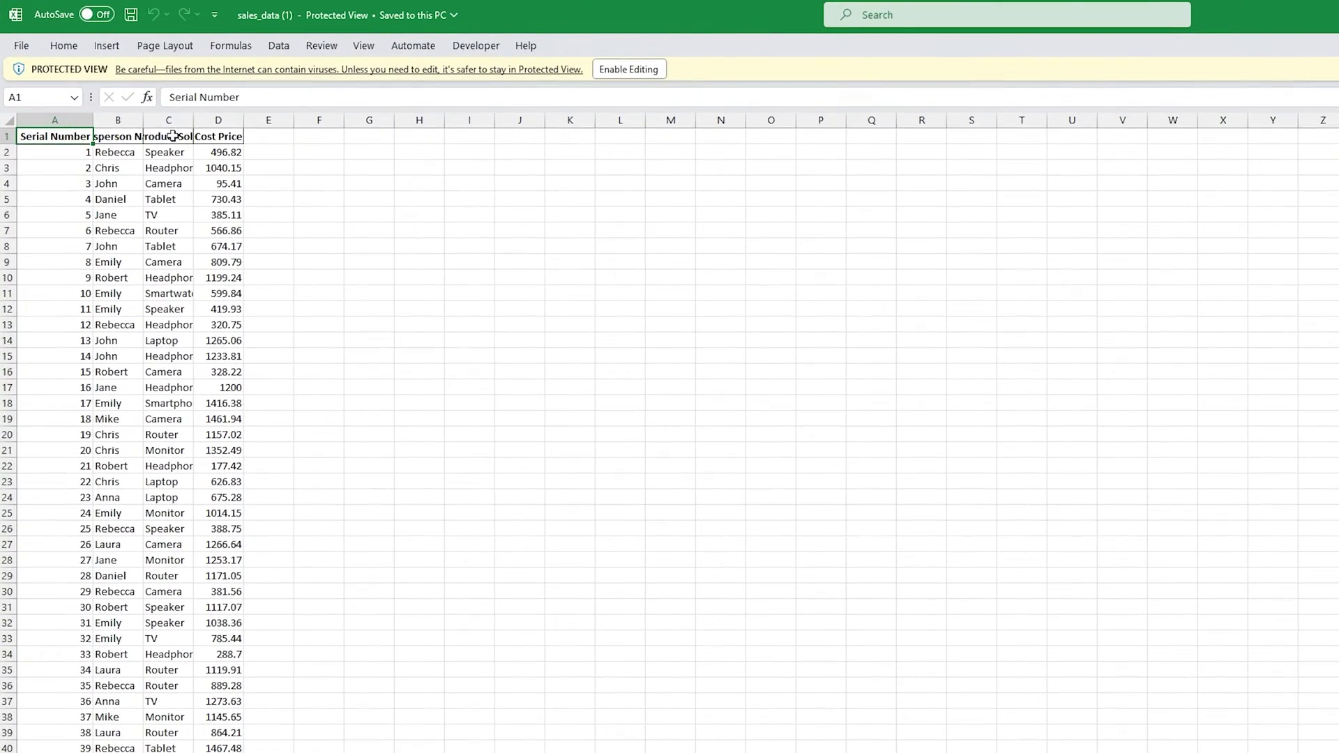
double_click(145, 122)
double_click(239, 120)
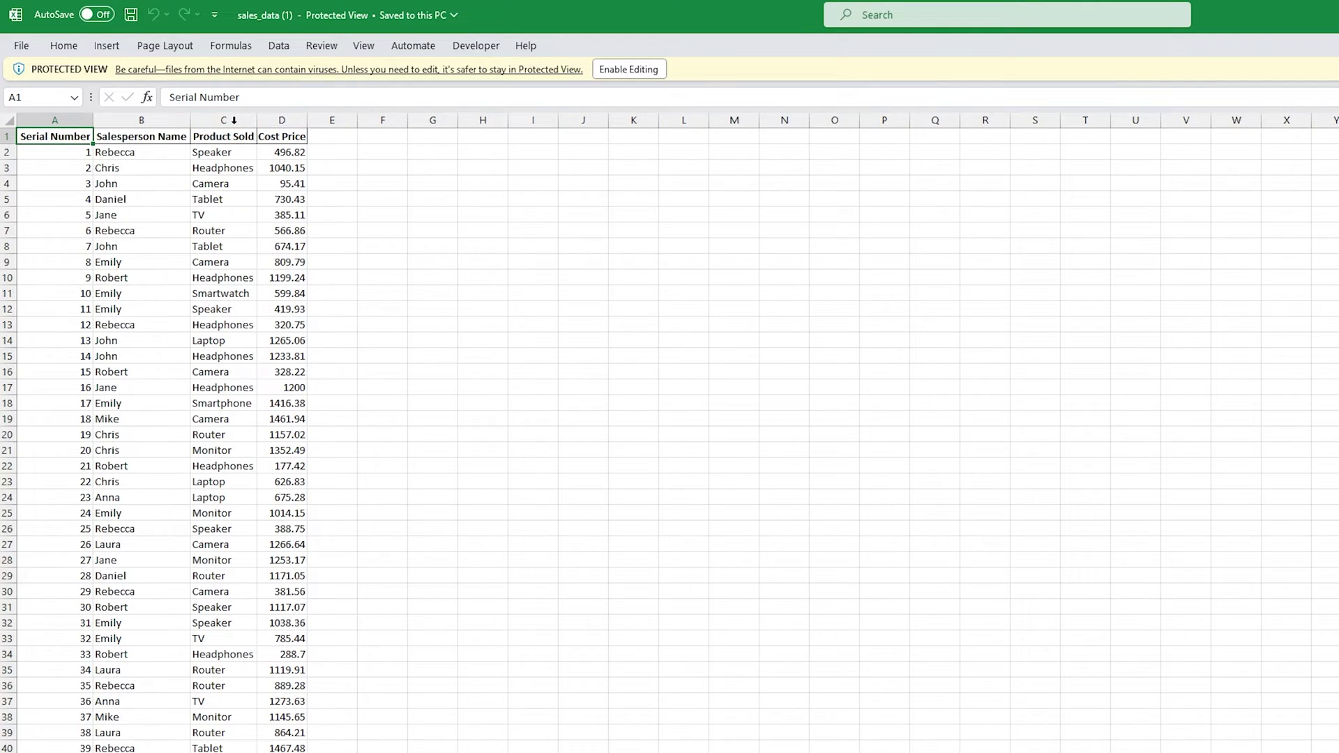
double_click(310, 121)
click(595, 272)
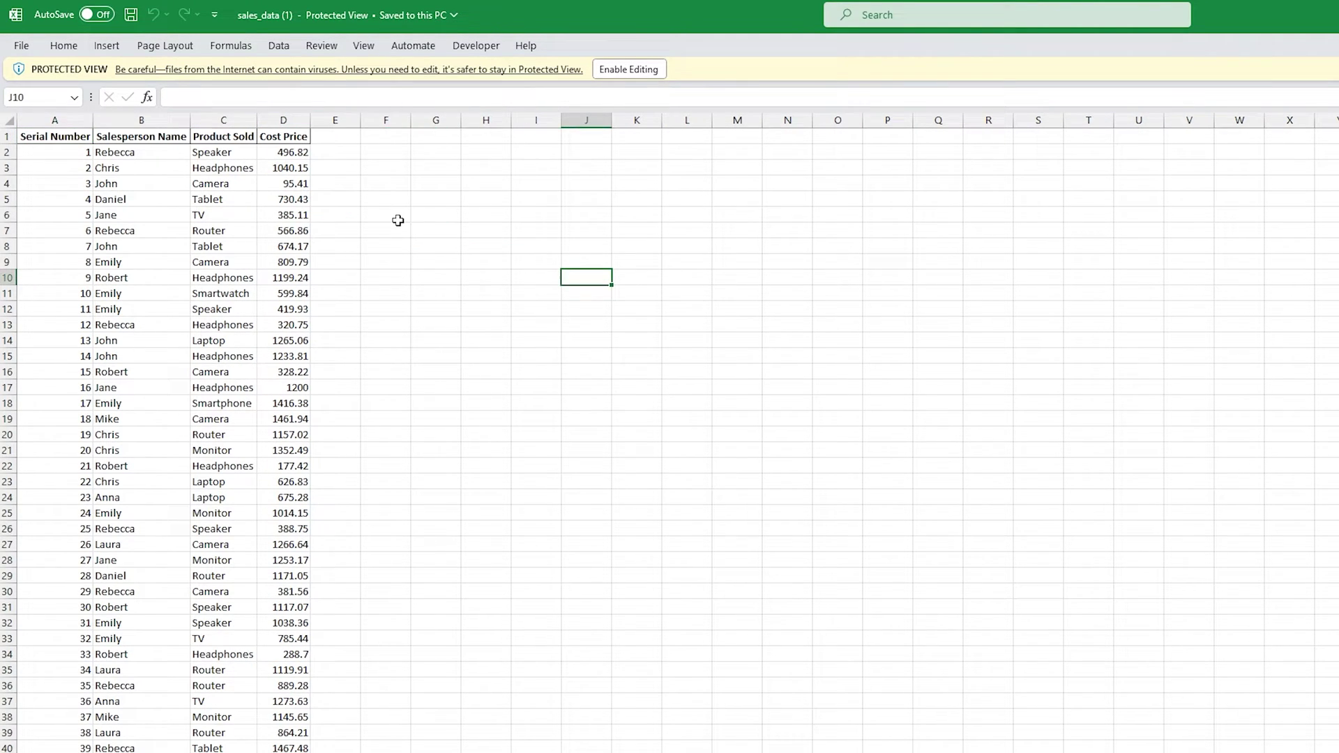
click(372, 196)
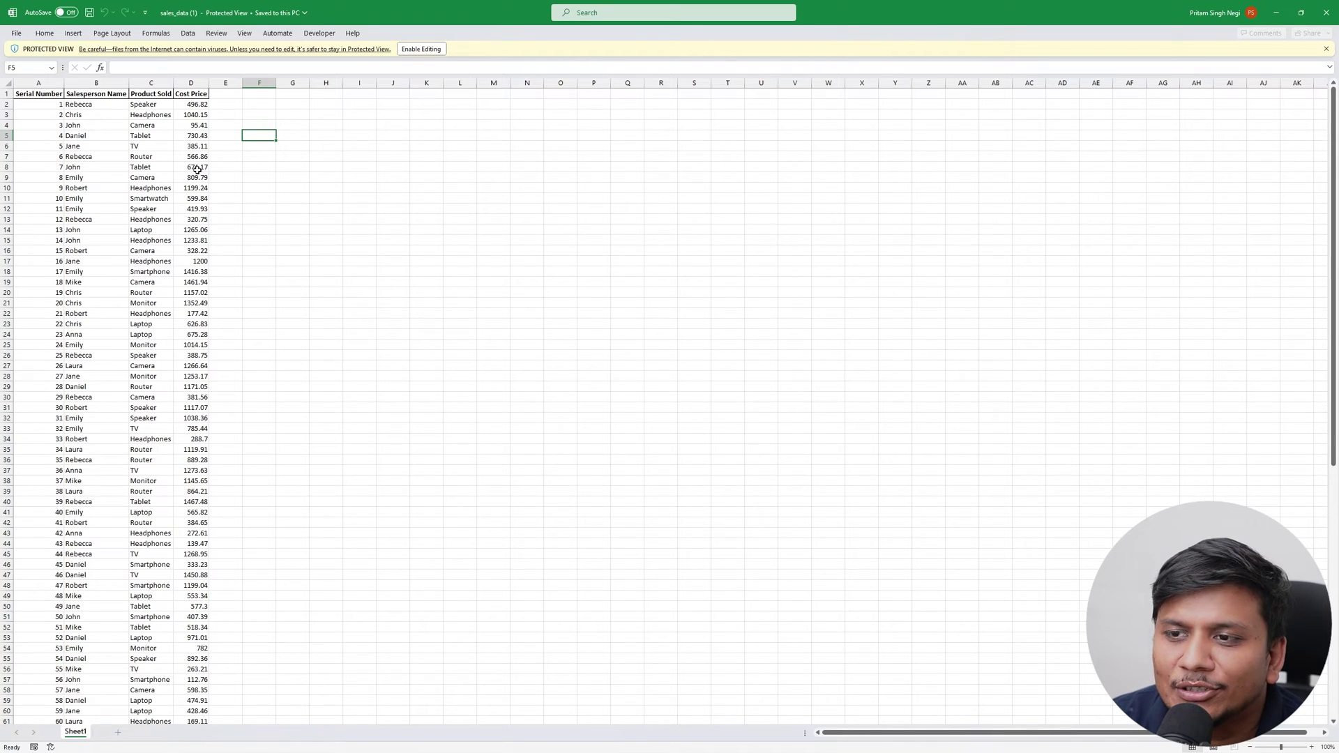
Return to ChatGPT and dictate the request for a pivot sheet ranking salespeople, with a bar chart.
key(alt+Tab)
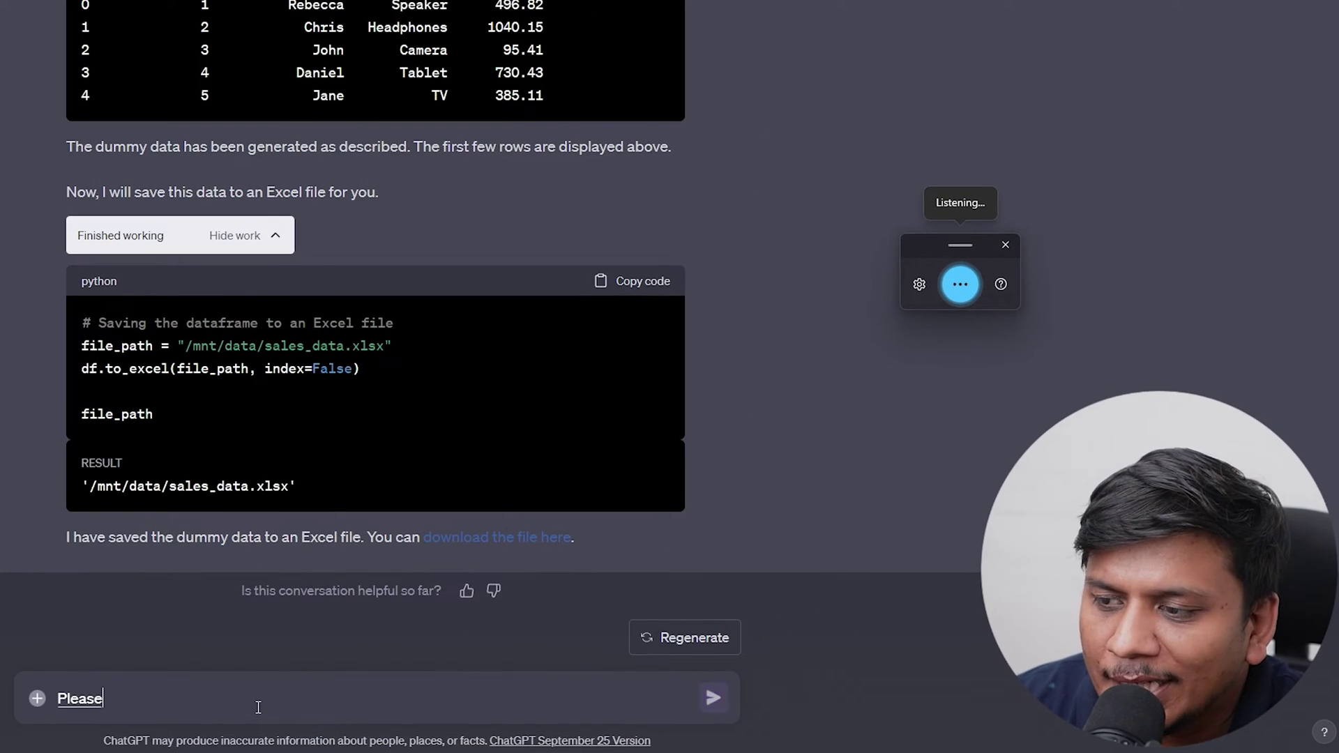
text(Please modify this data)
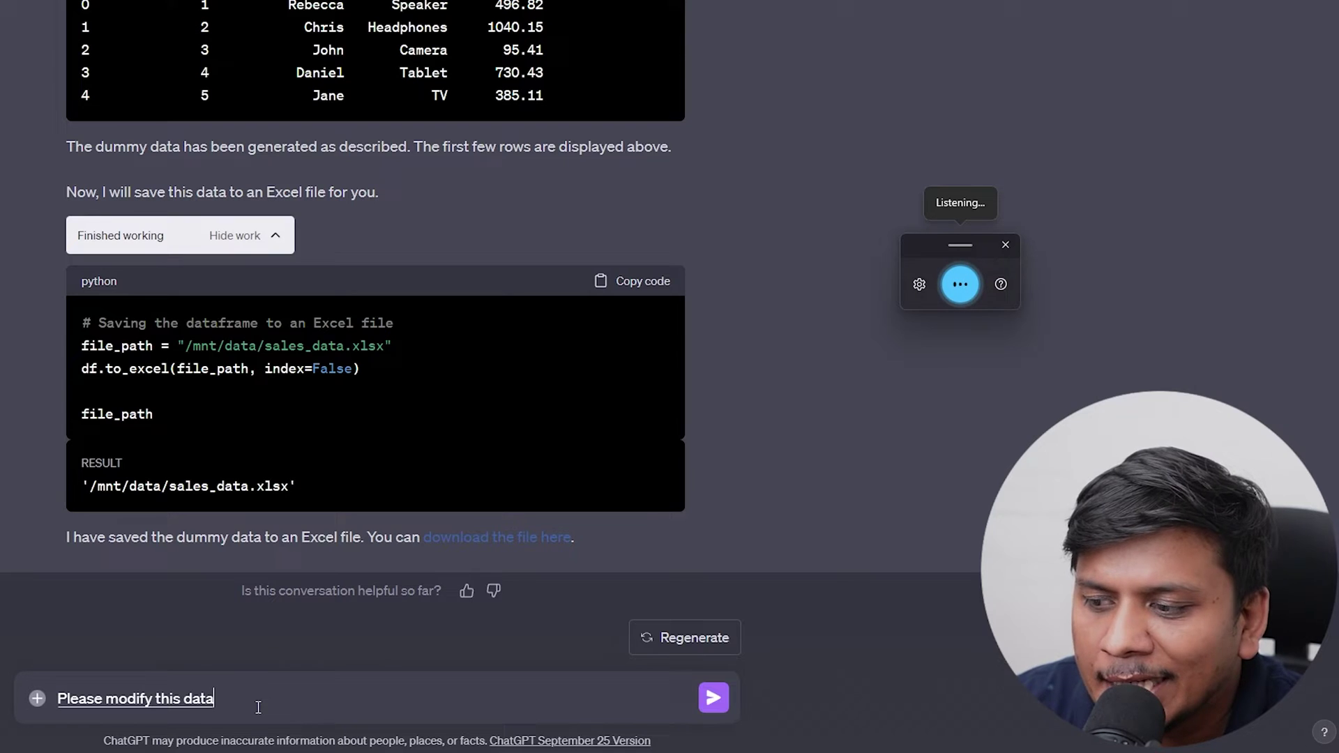
text( and add another)
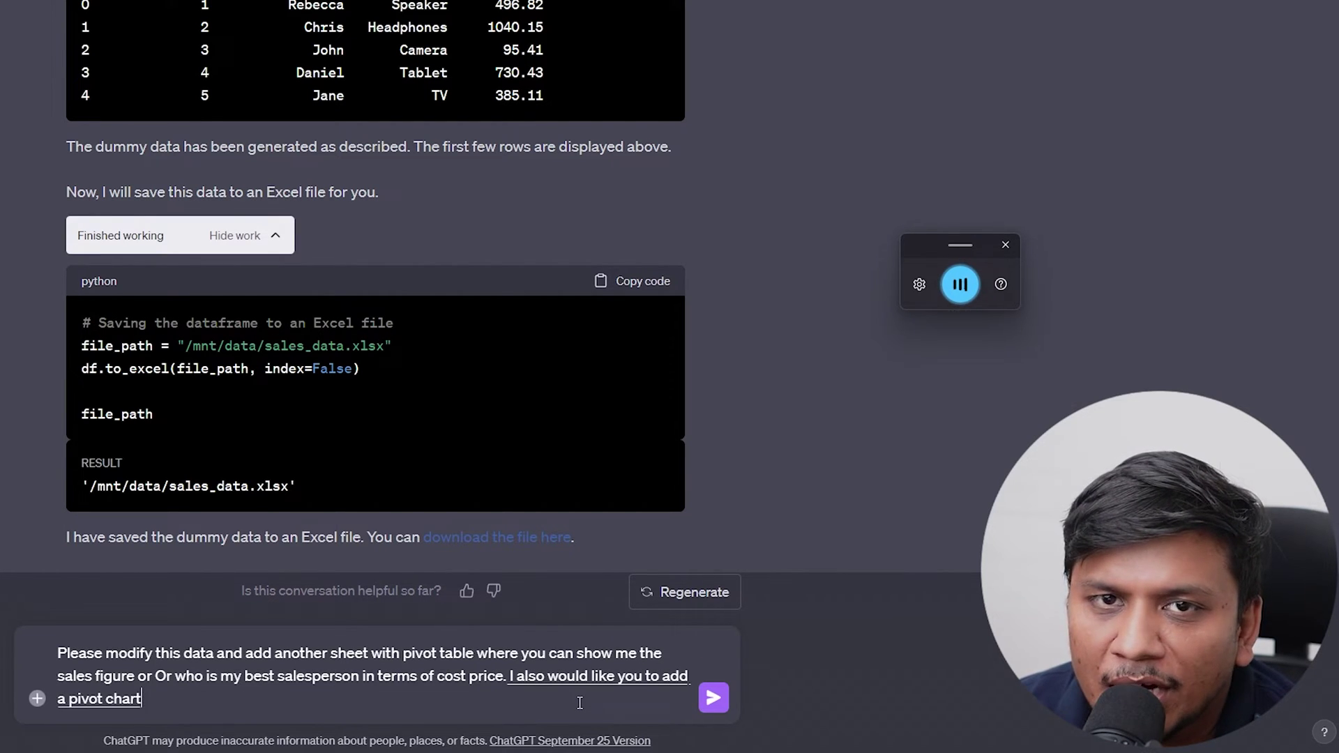
key(super+h)
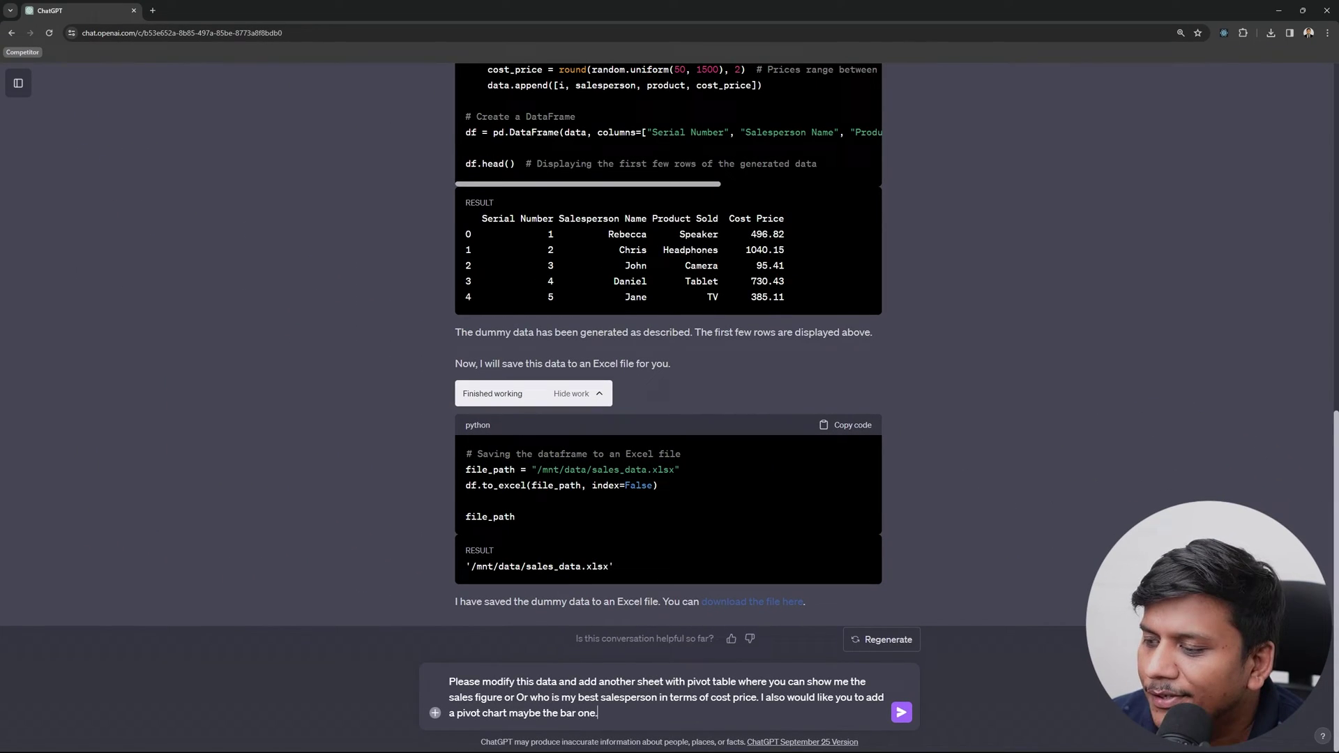
Send the pivot request, download the updated sales_data workbook, and view recent downloads.
click(900, 713)
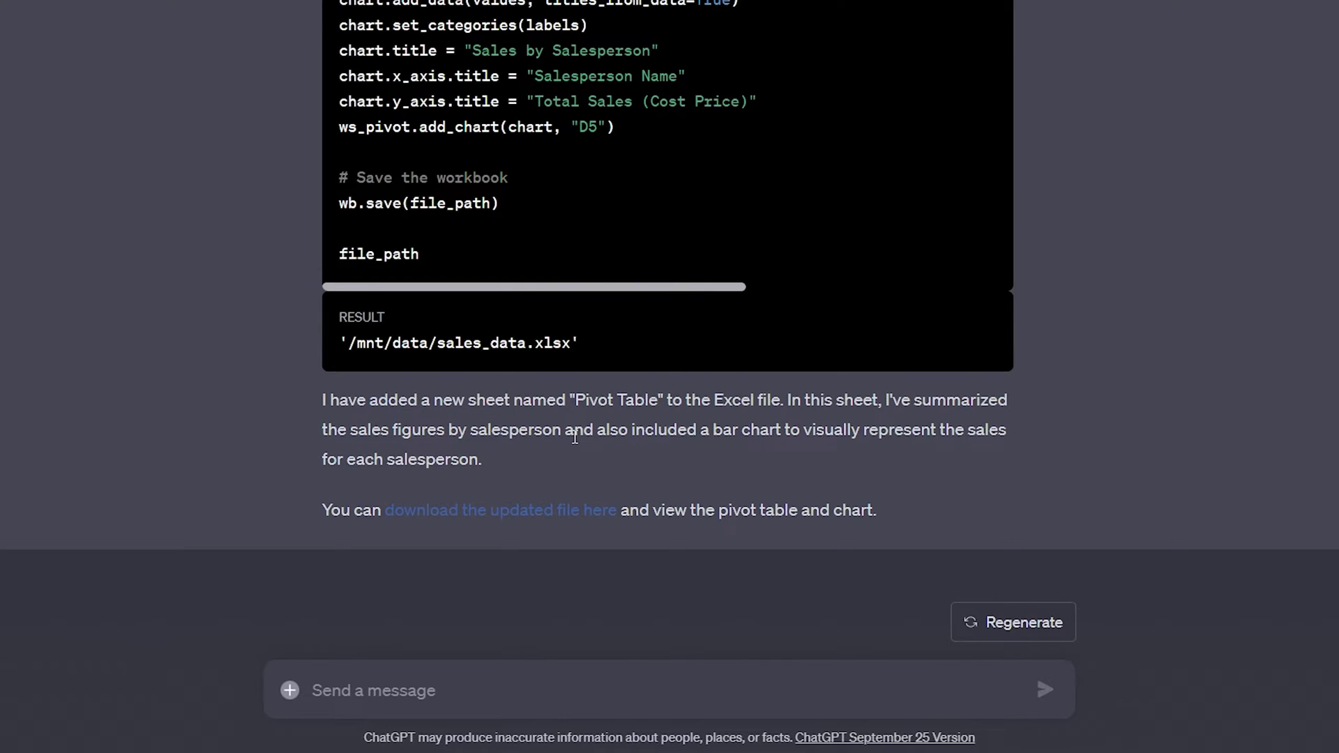
click(528, 513)
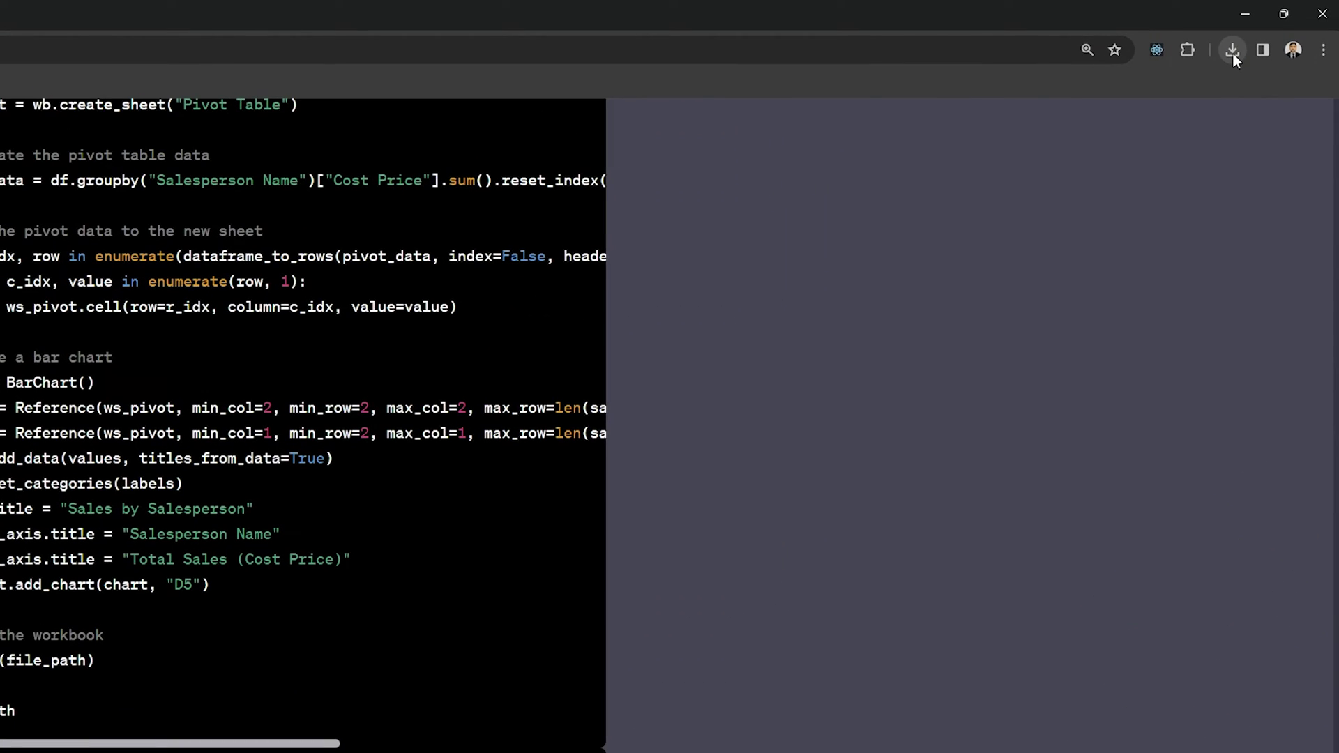
click(1271, 32)
Open the updated workbook with editing enabled and enlarge the Sales by Salesperson chart.
click(1094, 120)
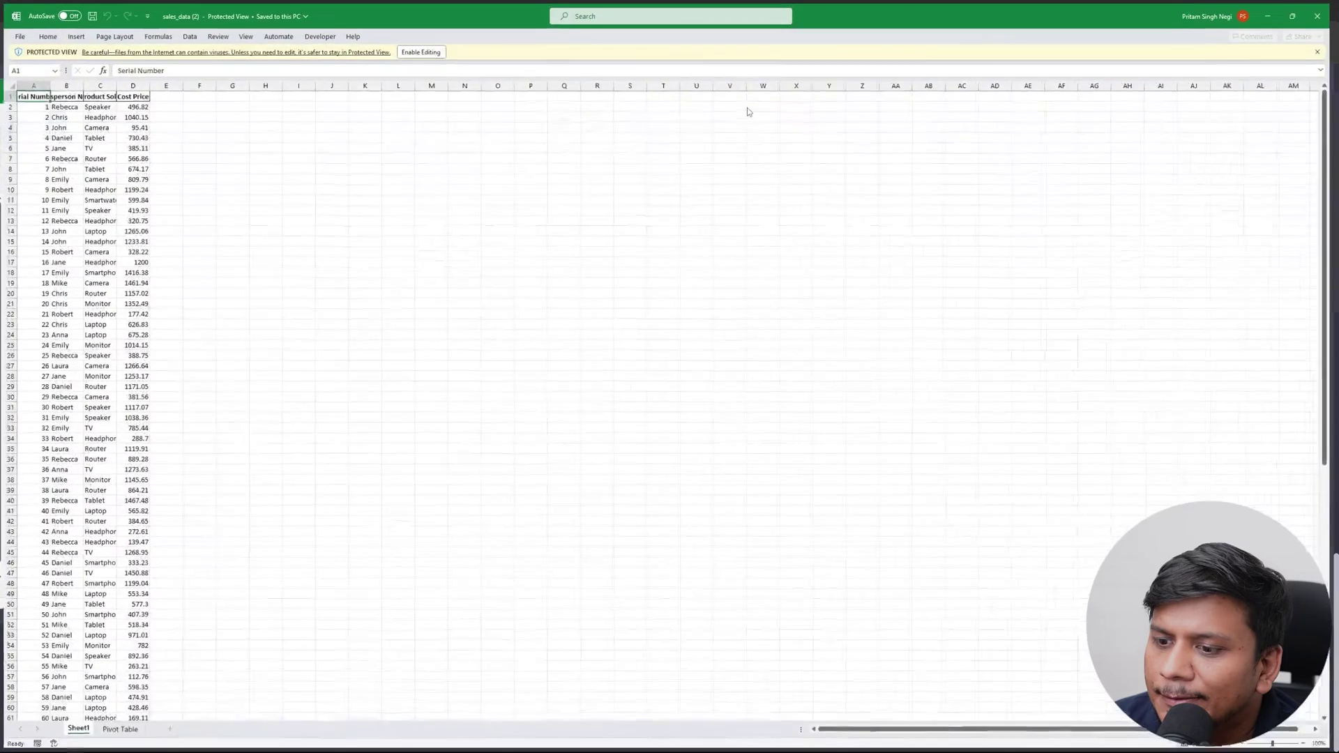
click(420, 51)
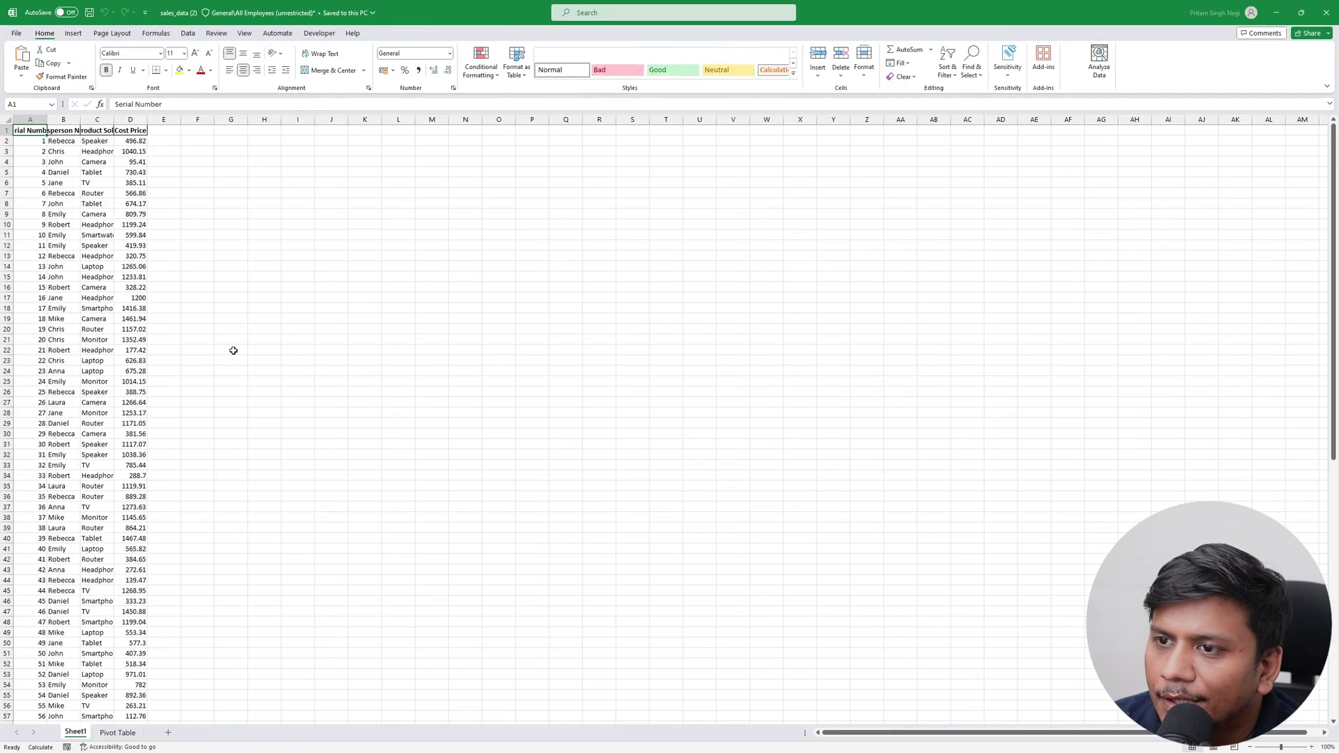
click(119, 732)
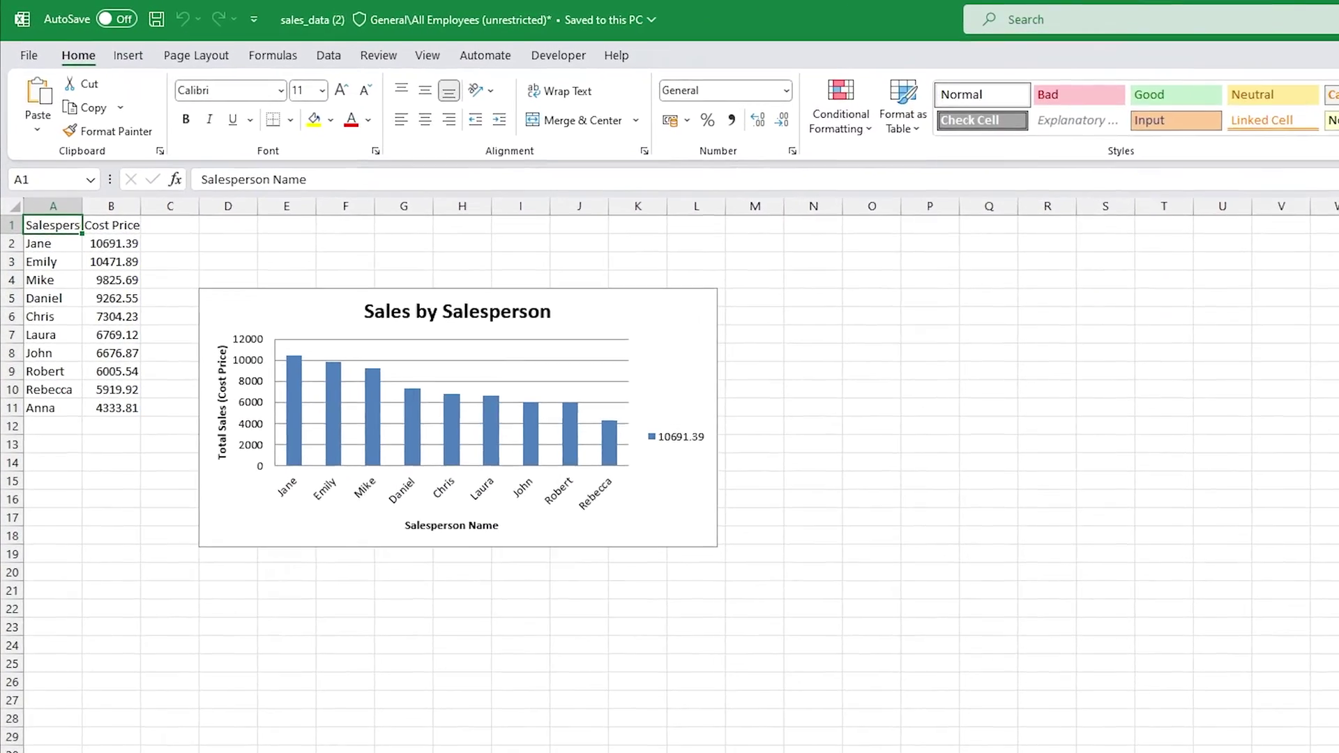
click(627, 317)
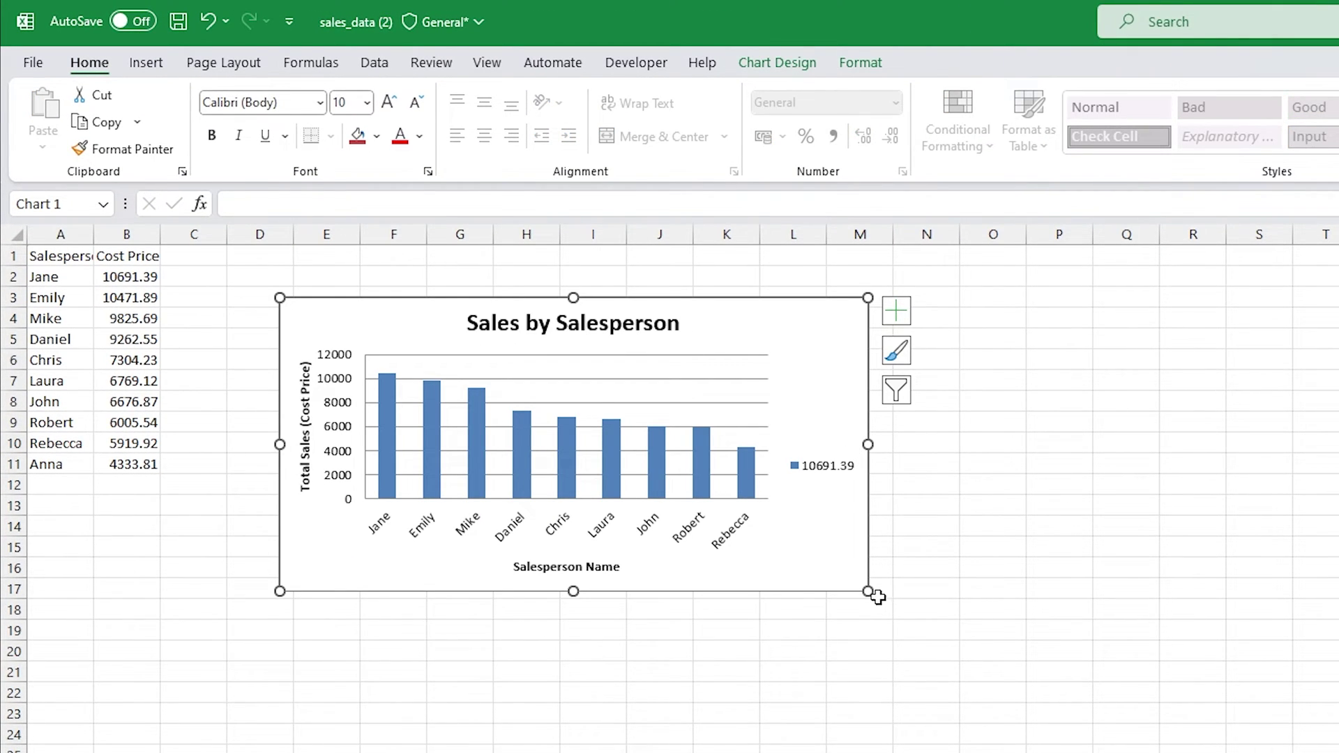
drag(868, 593, 1019, 741)
click(792, 748)
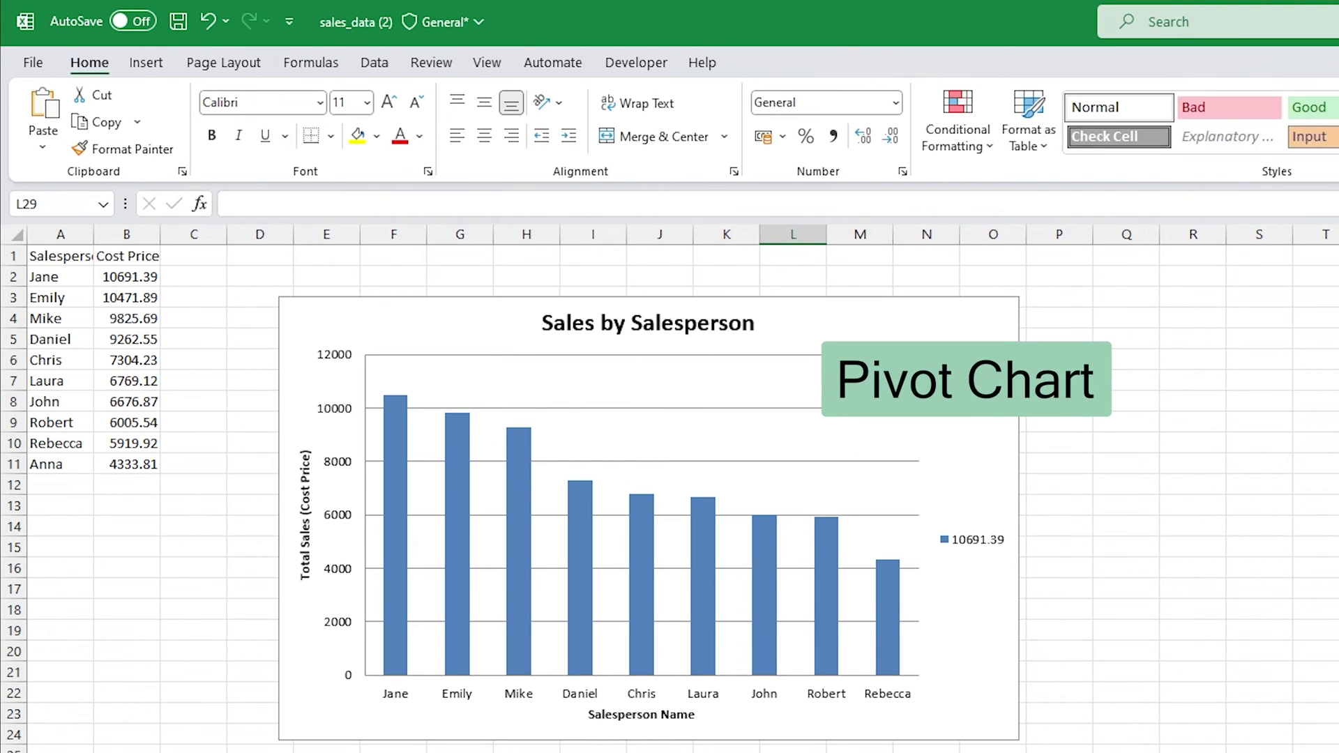
AutoFit columns A and B, then point out Anna as lowest and Jane as top seller.
click(61, 277)
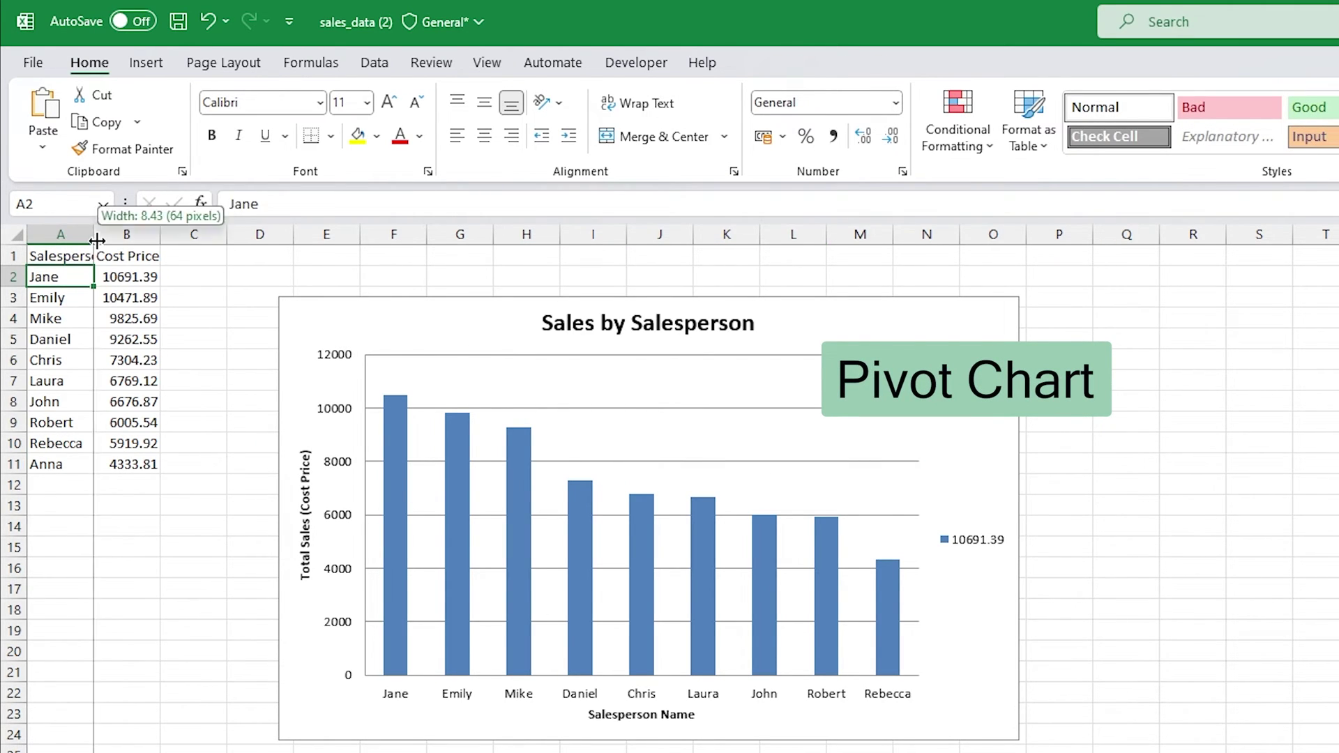
double_click(94, 235)
click(135, 527)
double_click(222, 234)
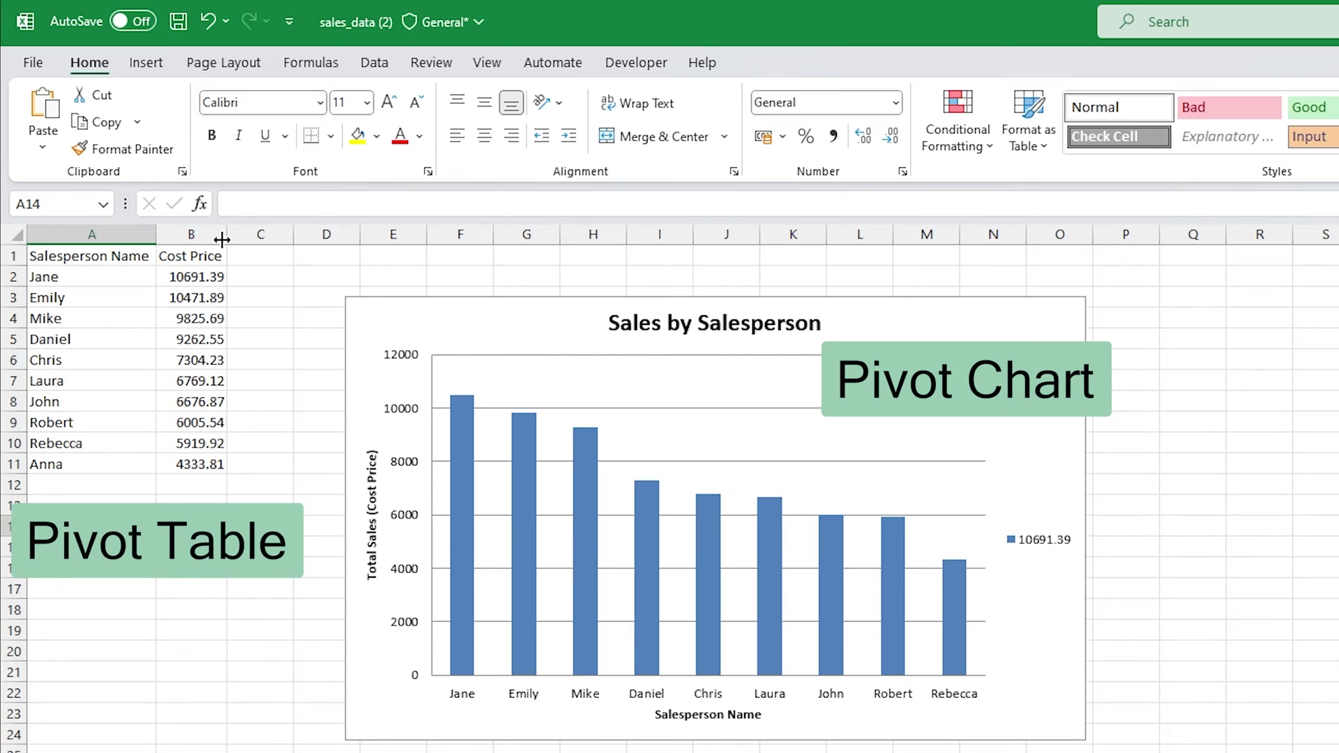
click(185, 477)
click(77, 487)
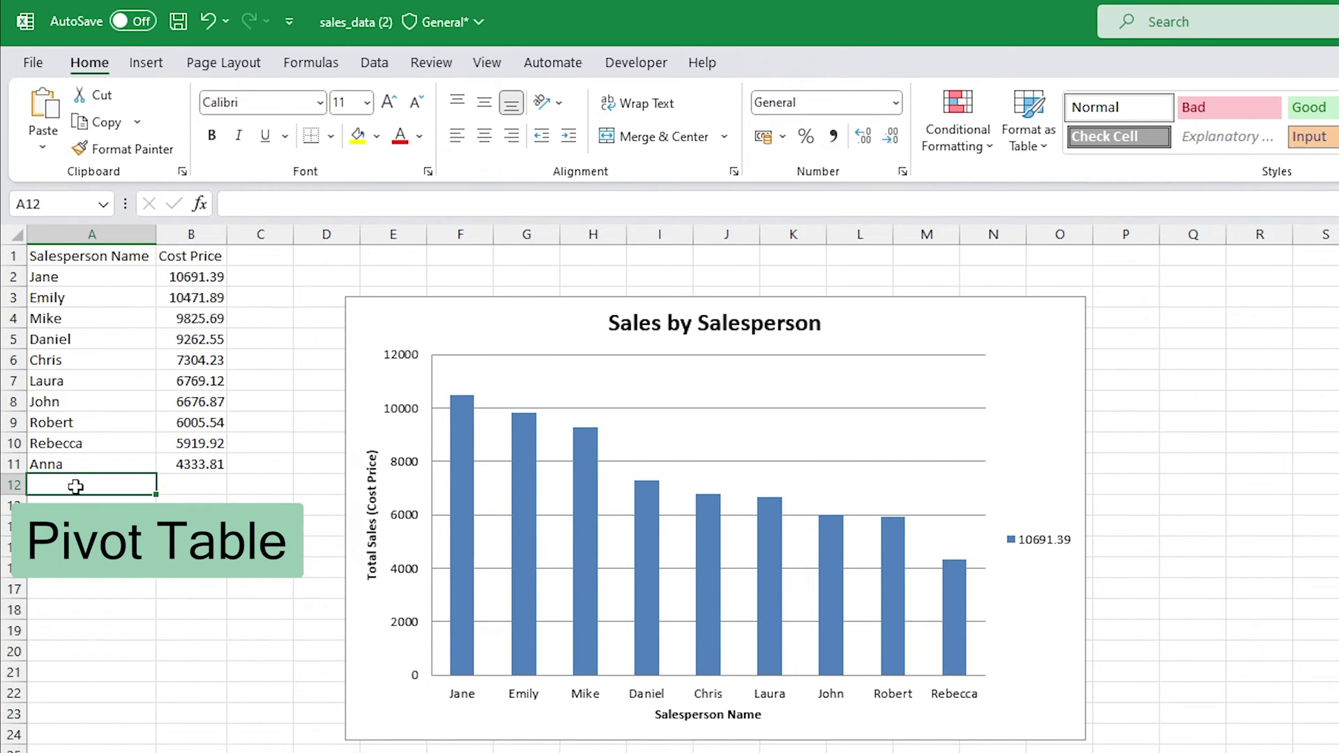
click(92, 463)
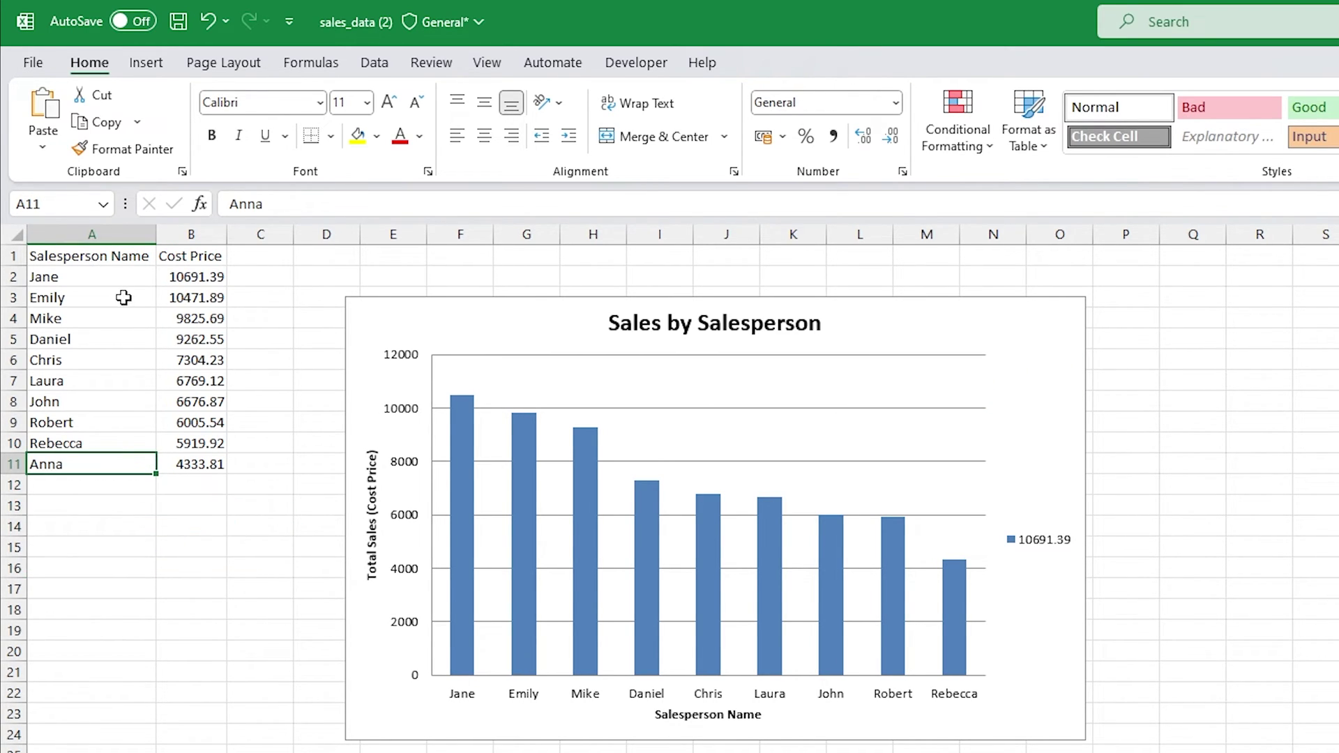
click(125, 279)
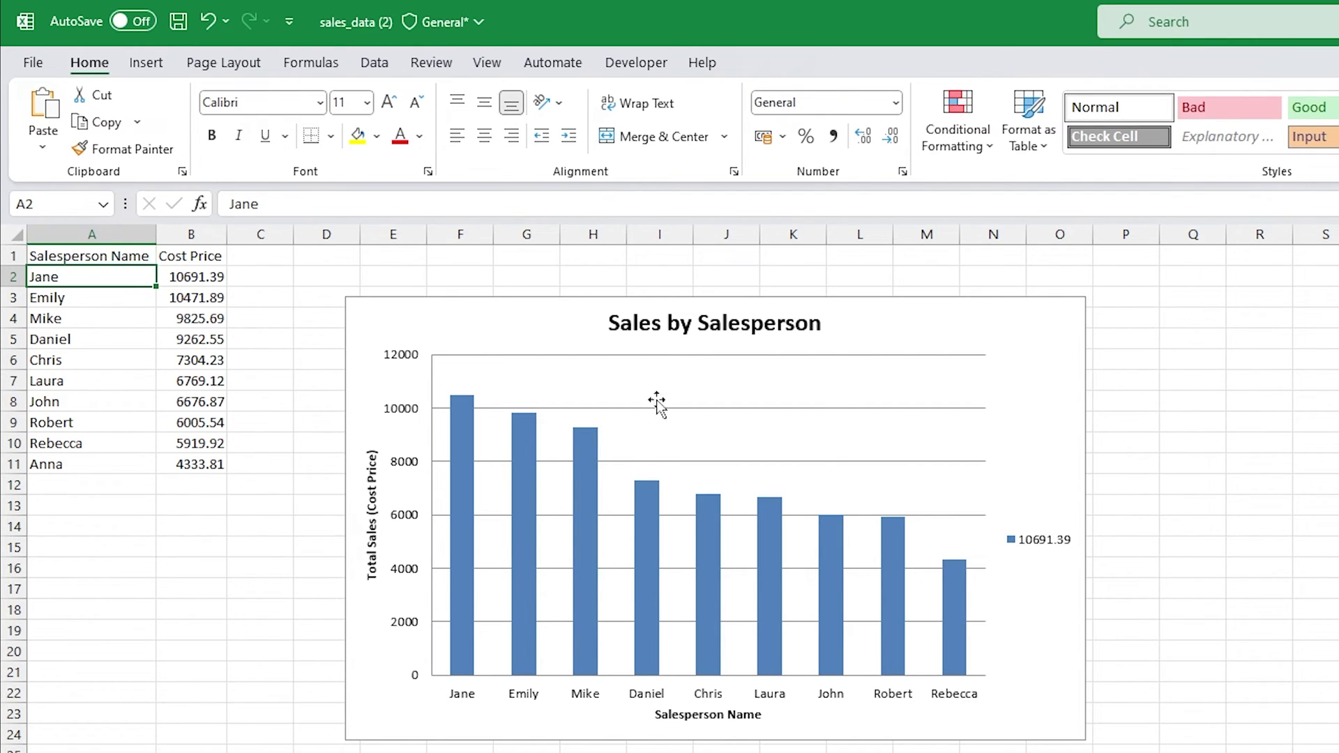
click(272, 612)
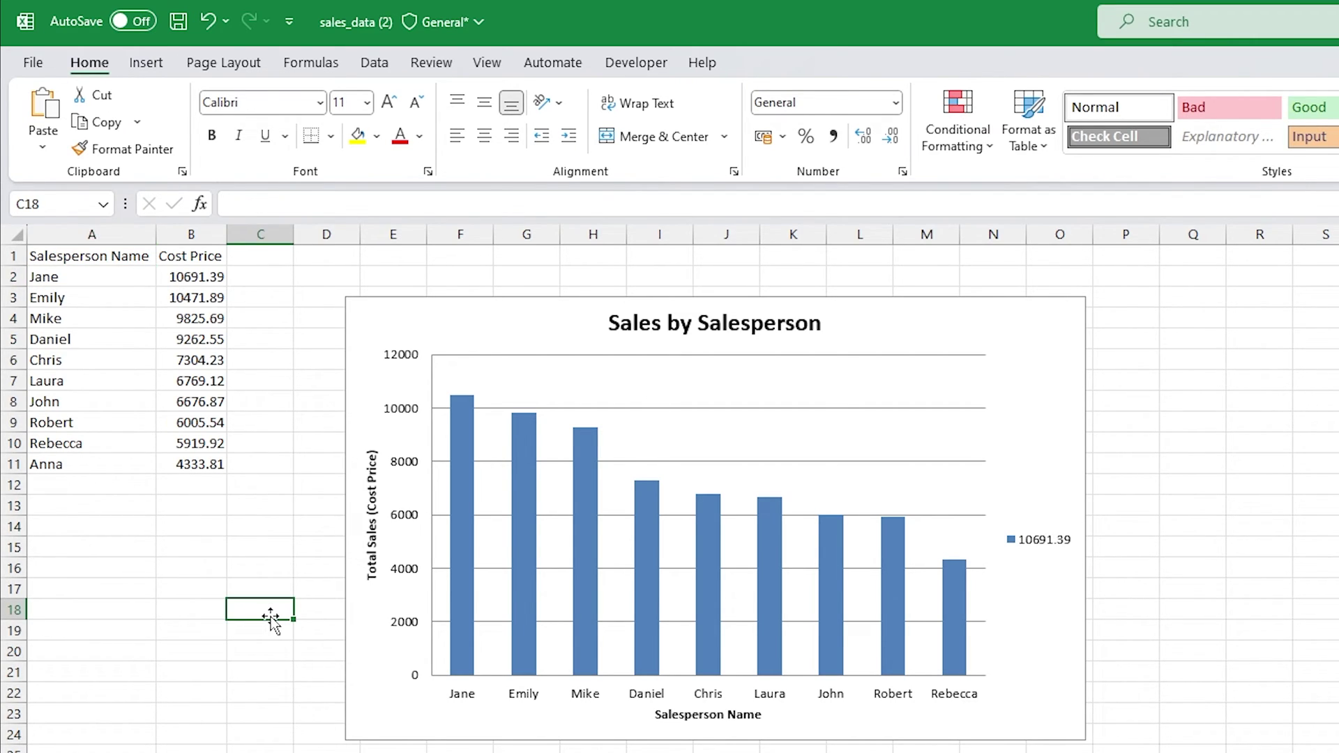